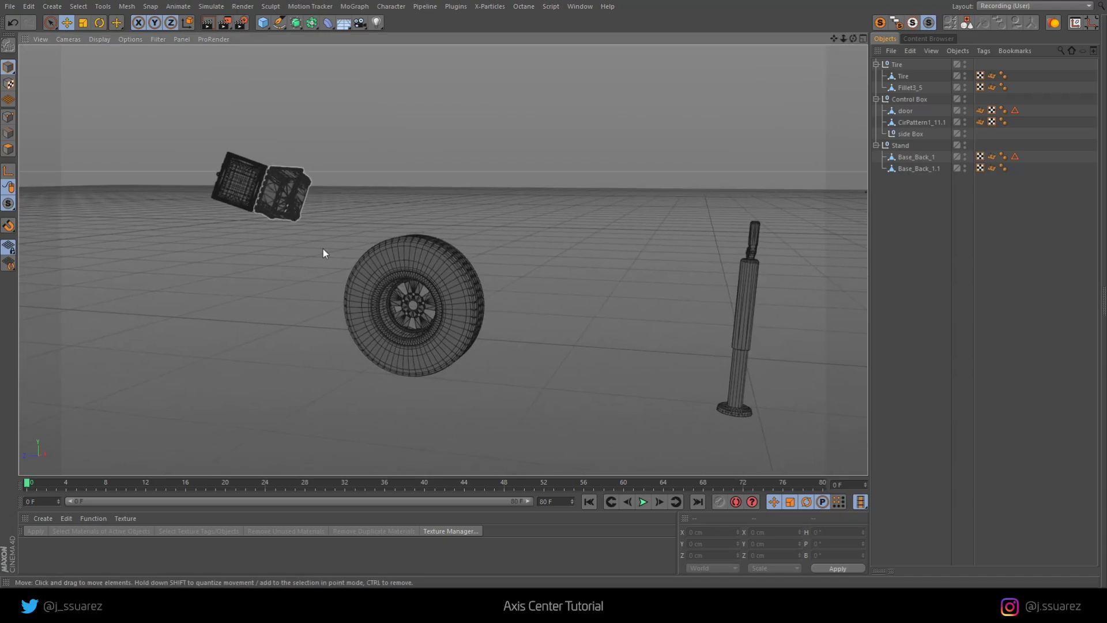
pyautogui.scroll(-3, 418, 320)
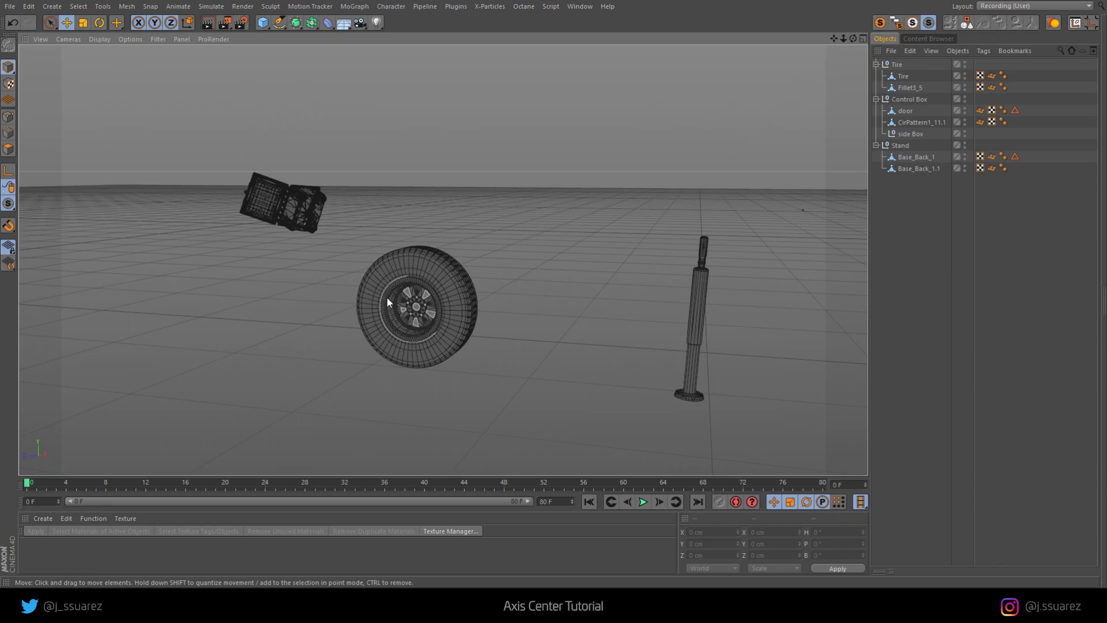
# Orbit, zoom and pan the viewport to inspect the control box, tire and stand.
pyautogui.keyDown('alt'); pyautogui.moveTo(379, 275); pyautogui.dragTo(468, 313); pyautogui.keyUp('alt')
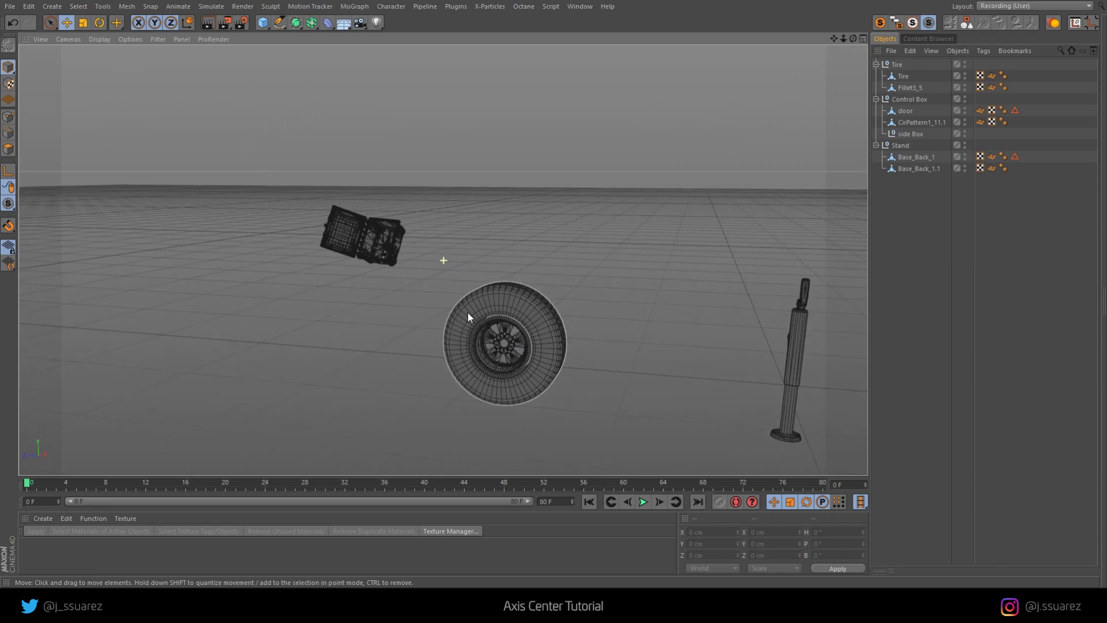
pyautogui.scroll(3, 360, 242)
pyautogui.scroll(3, 424, 276)
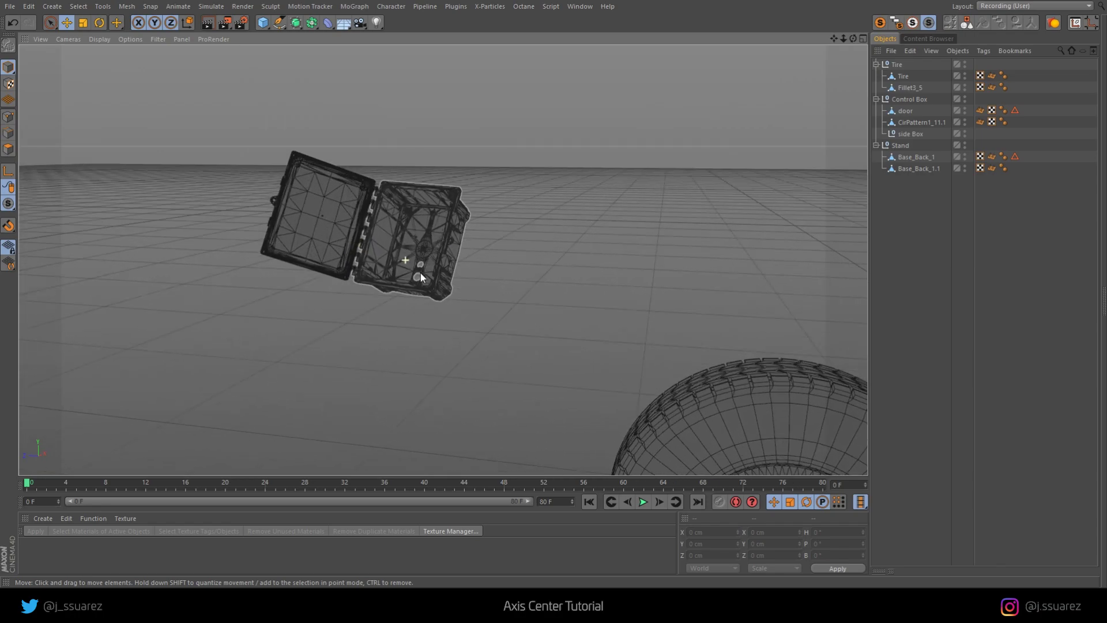
pyautogui.scroll(-5, 440, 278)
pyautogui.keyDown('alt'); pyautogui.moveTo(572, 357); pyautogui.dragTo(546, 340); pyautogui.keyUp('alt')
pyautogui.scroll(-2, 513, 340)
pyautogui.keyDown('alt'); pyautogui.moveTo(514, 340); pyautogui.dragTo(563, 323, button='middle'); pyautogui.keyUp('alt')
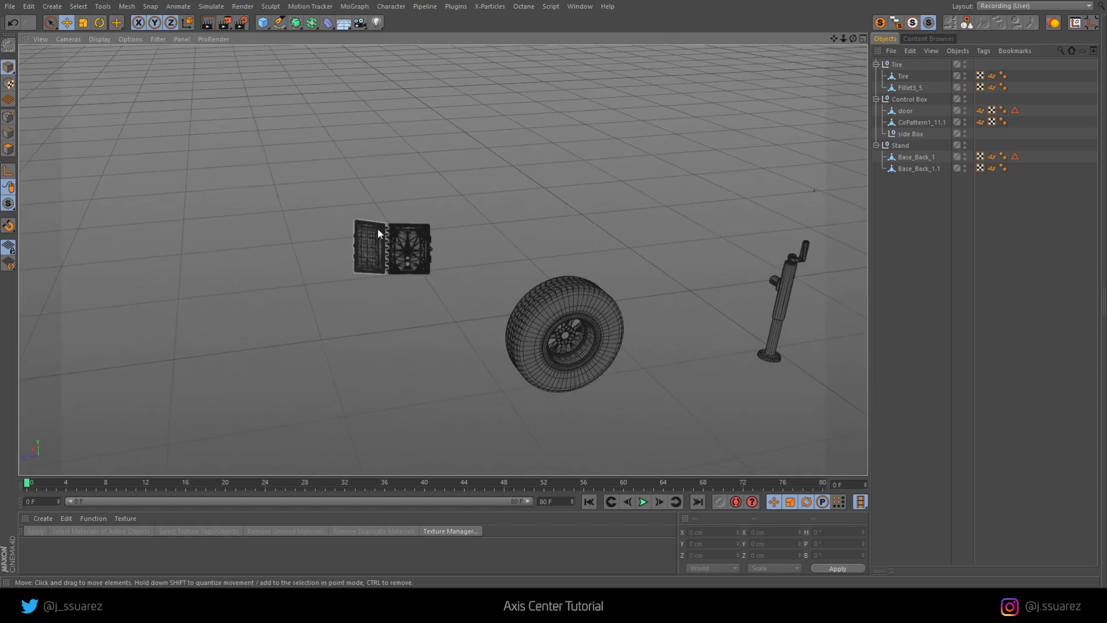
pyautogui.scroll(4, 377, 232)
pyautogui.scroll(2, 451, 263)
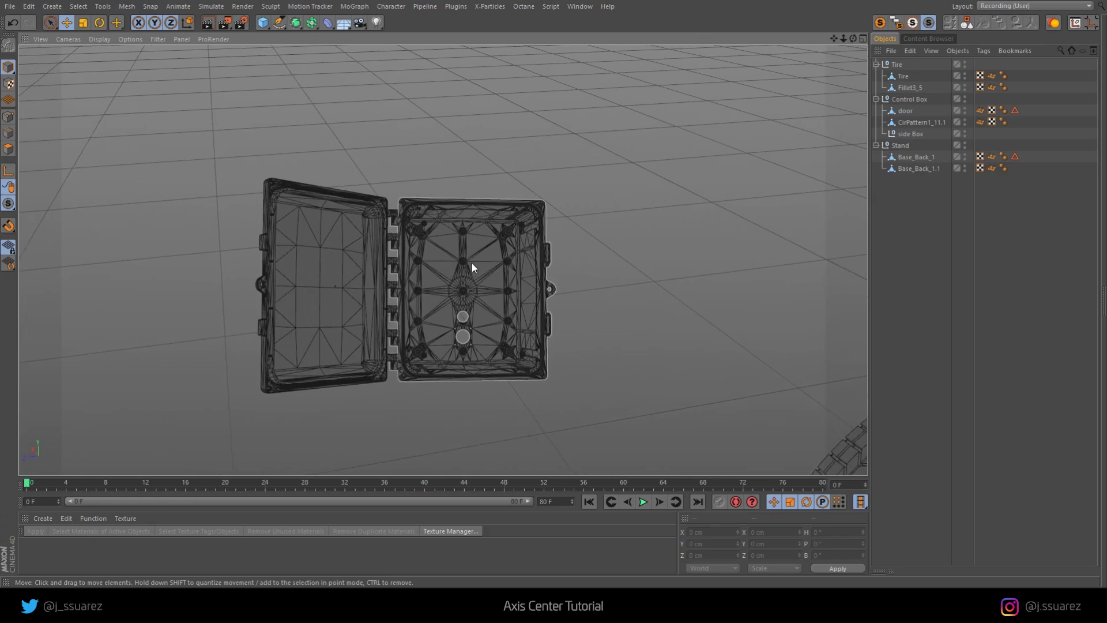
pyautogui.keyDown('alt'); pyautogui.moveTo(472, 263); pyautogui.dragTo(404, 301); pyautogui.keyUp('alt')
# Select the control box door, after briefly picking the stand's Base_Back_1 part.
pyautogui.click(293, 258)
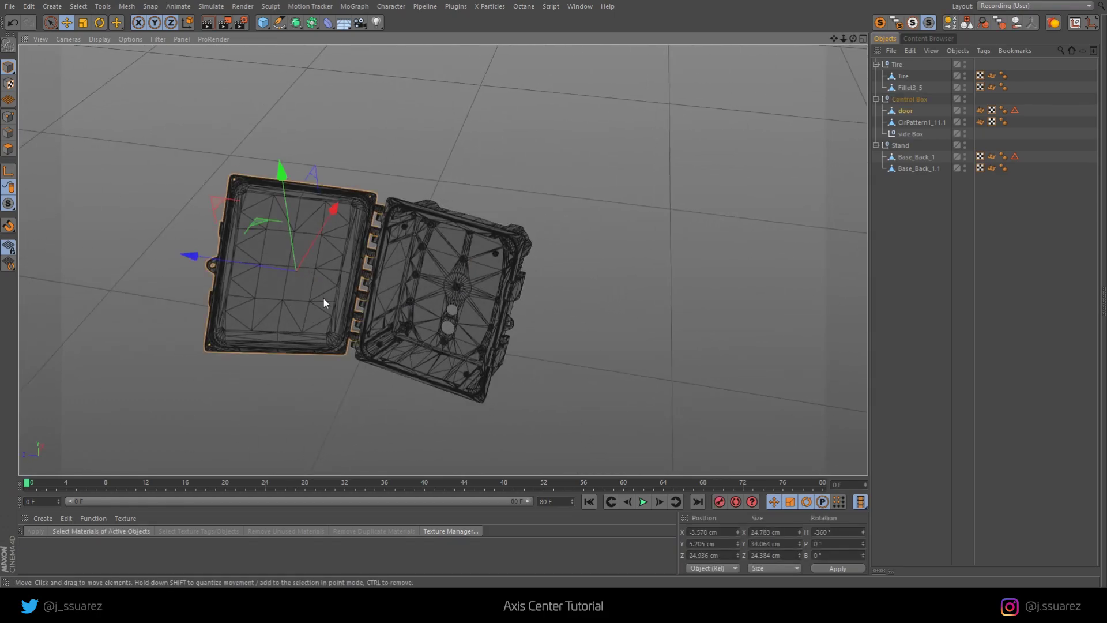
pyautogui.keyDown('alt'); pyautogui.moveTo(323, 297); pyautogui.dragTo(297, 284); pyautogui.keyUp('alt')
pyautogui.click(915, 157)
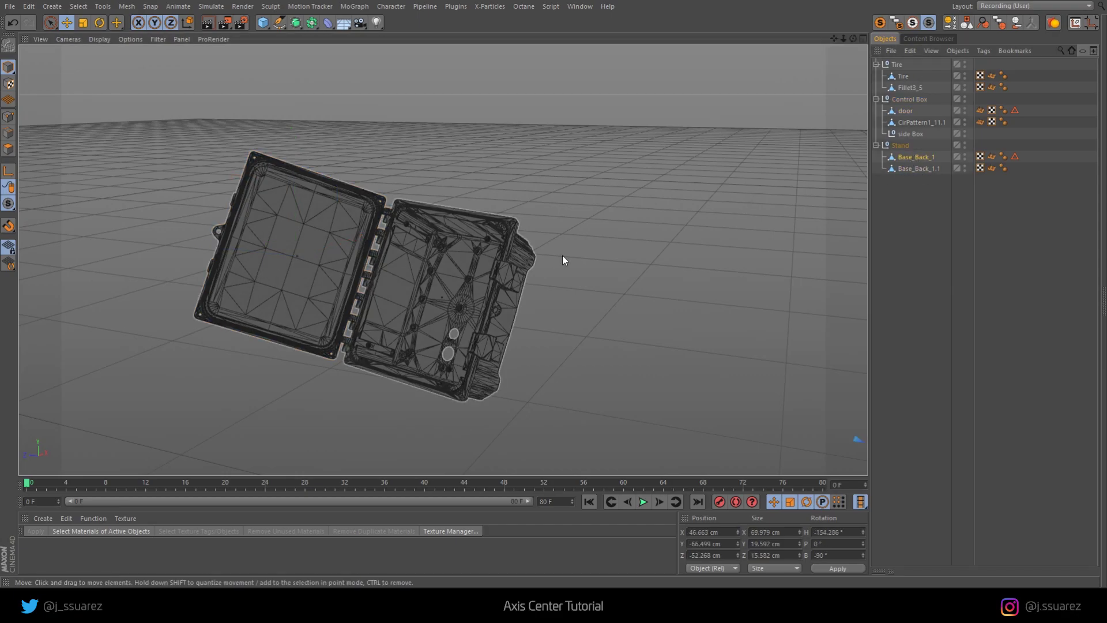
pyautogui.keyDown('alt'); pyautogui.moveTo(569, 254); pyautogui.dragTo(382, 244); pyautogui.keyUp('alt')
pyautogui.click(351, 210)
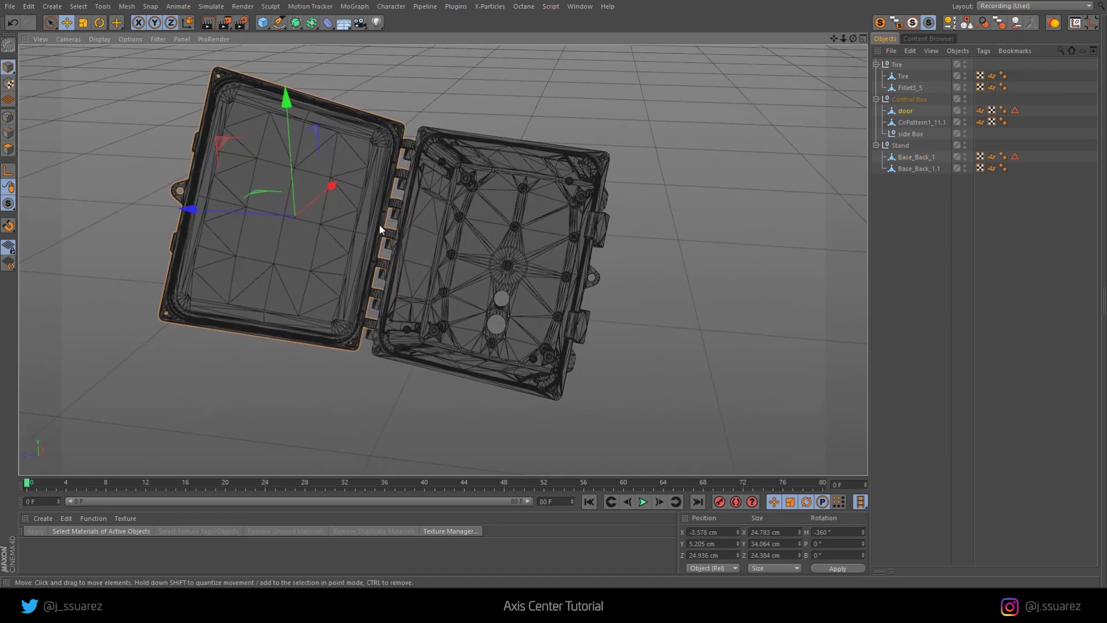
pyautogui.keyDown('alt'); pyautogui.moveTo(374, 329); pyautogui.dragTo(348, 258); pyautogui.keyUp('alt')
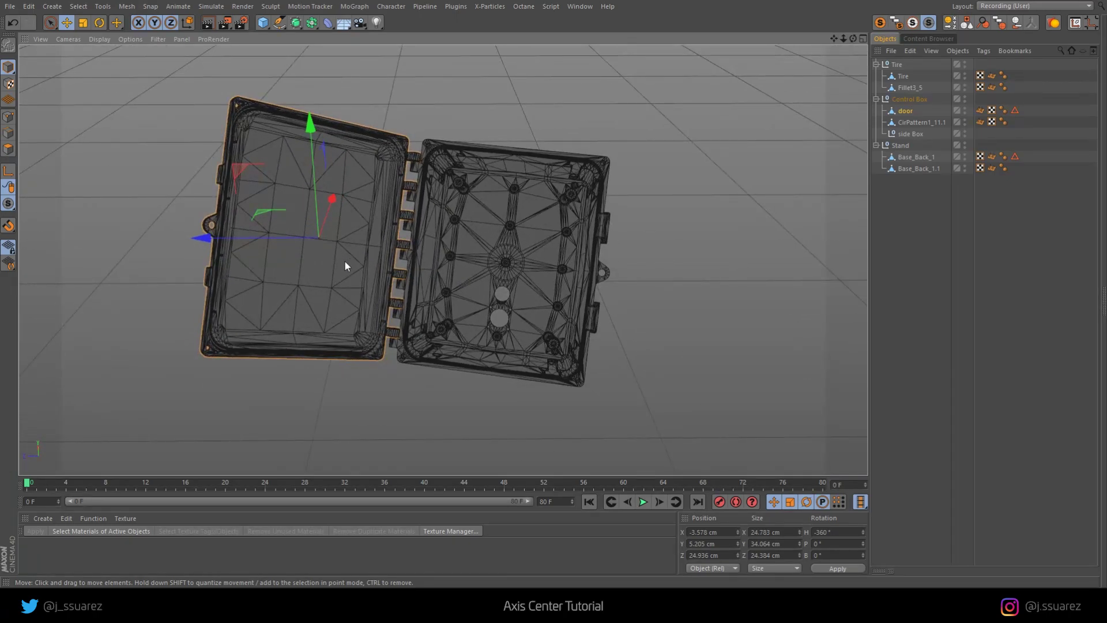
# Drag the door's axis along Z and X toward the hinge (X 2.858 cm, Z 14.803 cm).
pyautogui.moveTo(202, 244); pyautogui.dragTo(268, 245)
pyautogui.keyDown('alt'); pyautogui.moveTo(356, 251); pyautogui.dragTo(442, 283); pyautogui.keyUp('alt')
pyautogui.moveTo(365, 193); pyautogui.dragTo(348, 176)
pyautogui.keyDown('alt'); pyautogui.moveTo(348, 176); pyautogui.dragTo(295, 216); pyautogui.keyUp('alt')
pyautogui.keyDown('alt'); pyautogui.moveTo(295, 217); pyautogui.dragTo(367, 246); pyautogui.keyUp('alt')
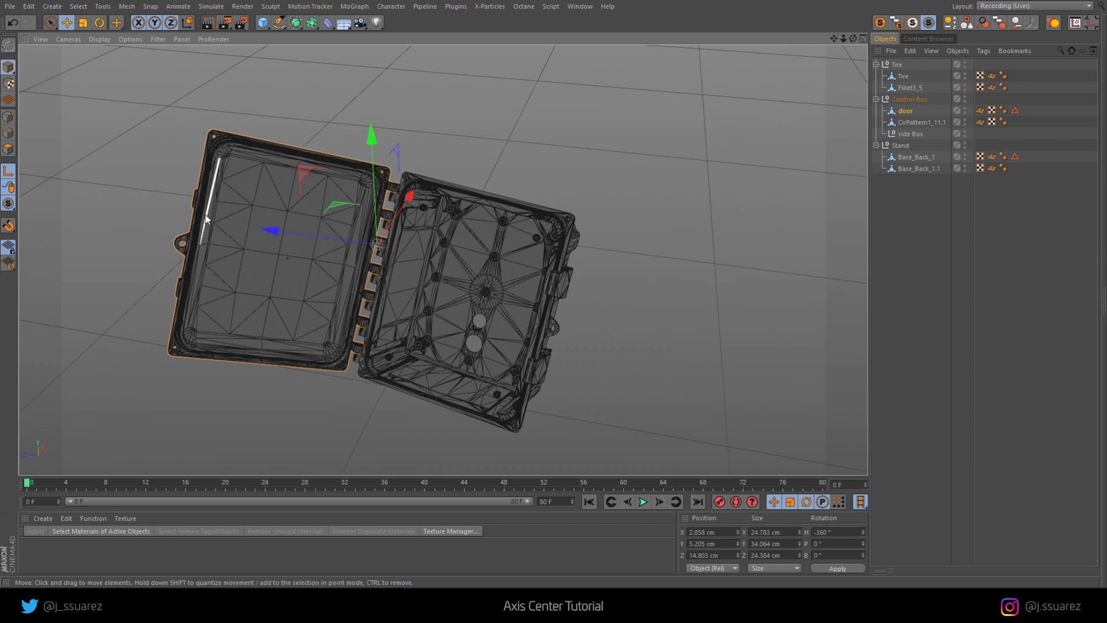
# Open Mesh > Axis Center > Axis Center... and move its window away from the model.
pyautogui.click(128, 7)
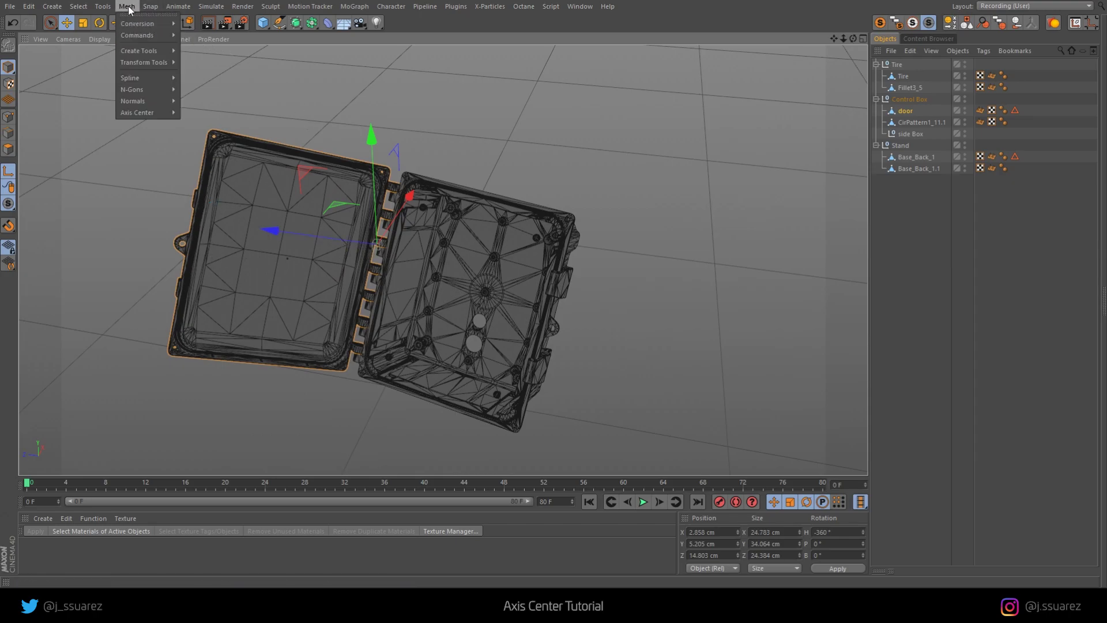
pyautogui.moveTo(144, 114)
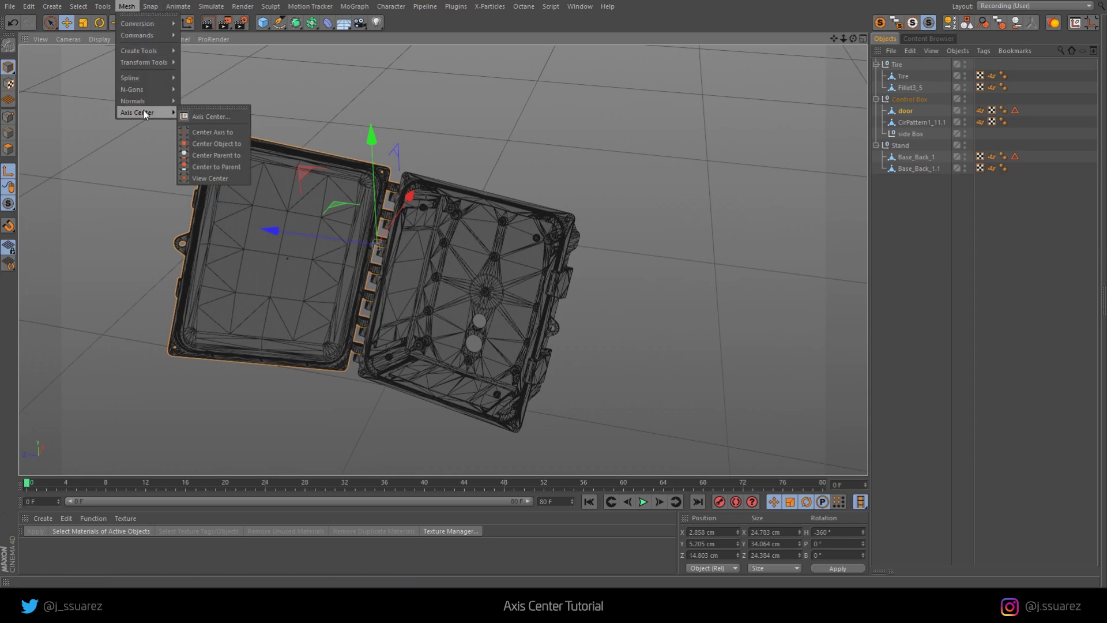
pyautogui.click(221, 117)
pyautogui.moveTo(677, 173); pyautogui.dragTo(663, 86)
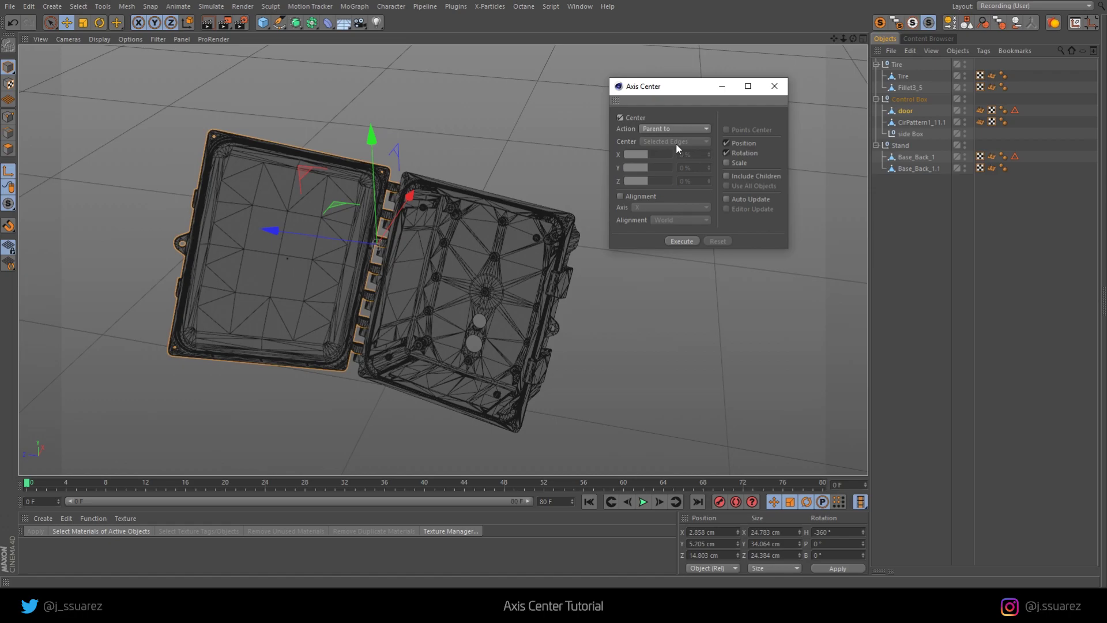
# Solo the door in the viewport and zoom in along its hinge edge.
pyautogui.scroll(5, 400, 206)
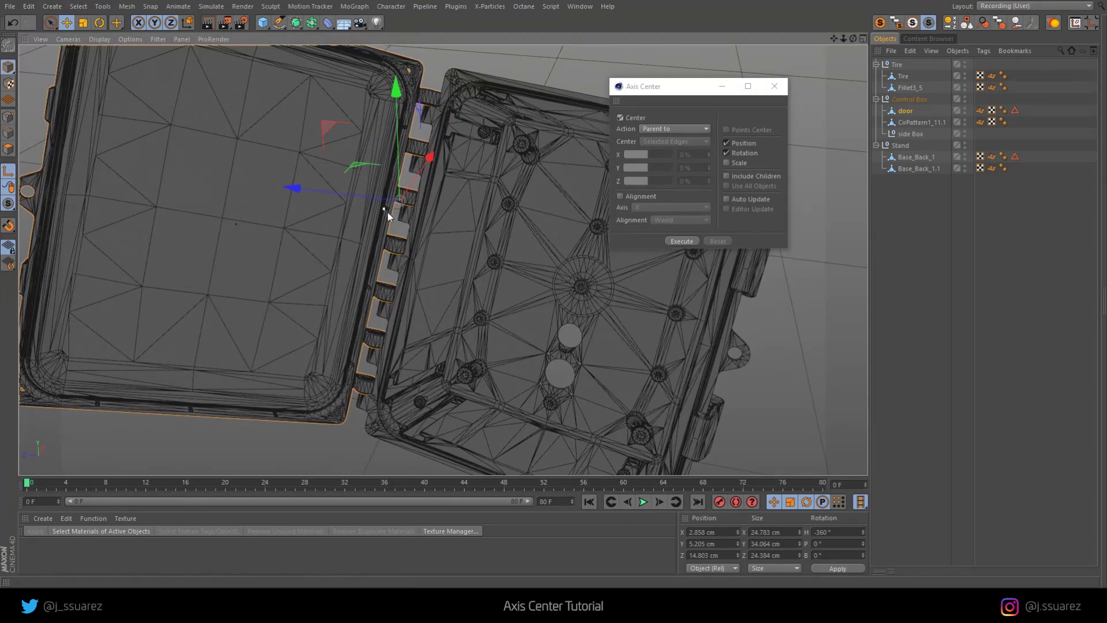
pyautogui.keyDown('alt'); pyautogui.moveTo(380, 219); pyautogui.dragTo(329, 226); pyautogui.keyUp('alt')
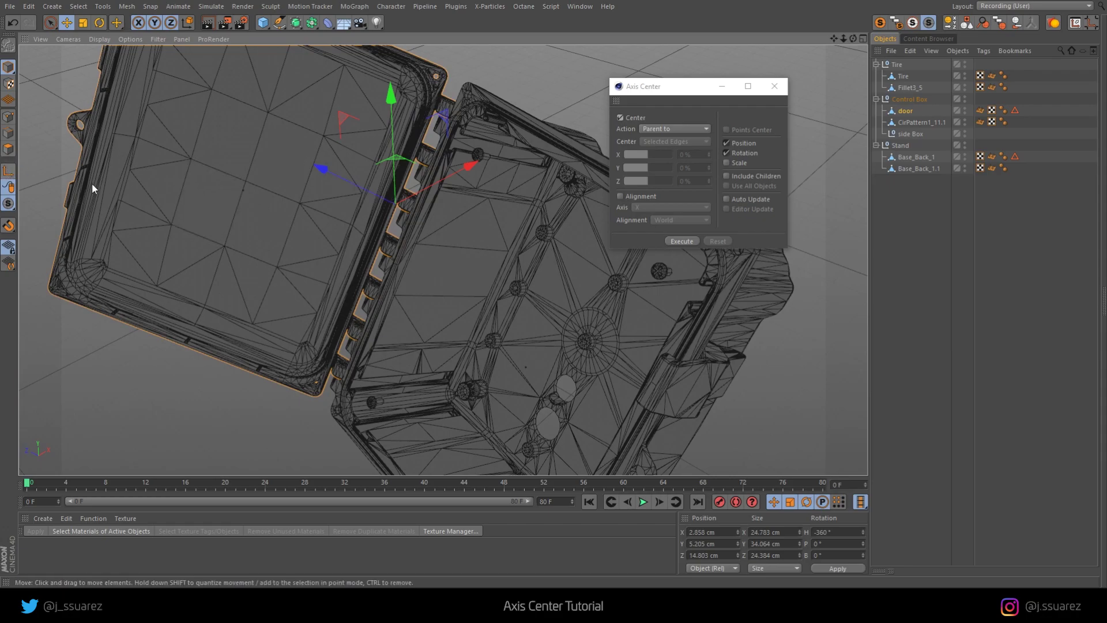
pyautogui.moveTo(8, 204); pyautogui.dragTo(77, 240)
pyautogui.keyDown('alt'); pyautogui.moveTo(365, 213); pyautogui.dragTo(323, 184); pyautogui.keyUp('alt')
pyautogui.scroll(5, 381, 184)
pyautogui.keyDown('alt'); pyautogui.moveTo(440, 184); pyautogui.dragTo(354, 191); pyautogui.keyUp('alt')
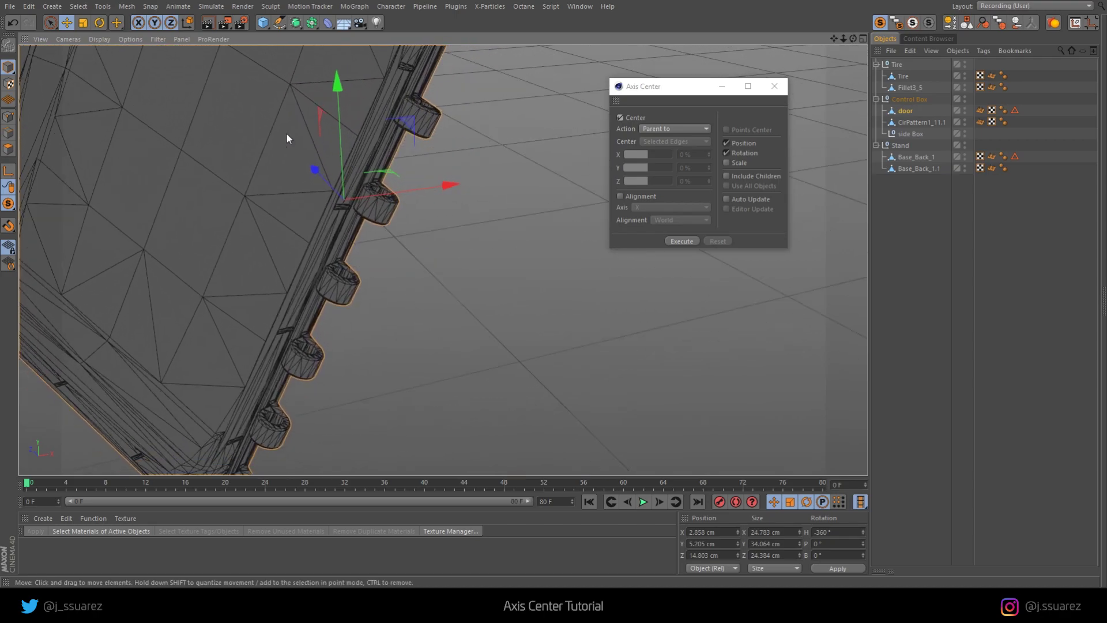
# In Edge mode, set Axis Center's Action to Axis to and Center to Selected Edges.
pyautogui.click(8, 132)
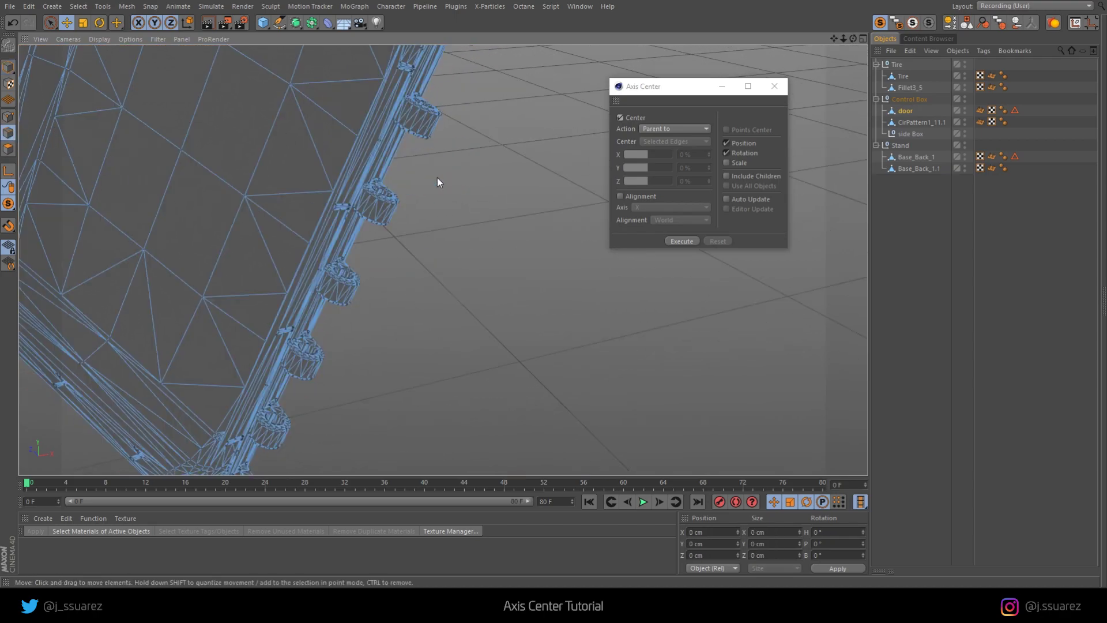
pyautogui.click(672, 128)
pyautogui.click(663, 137)
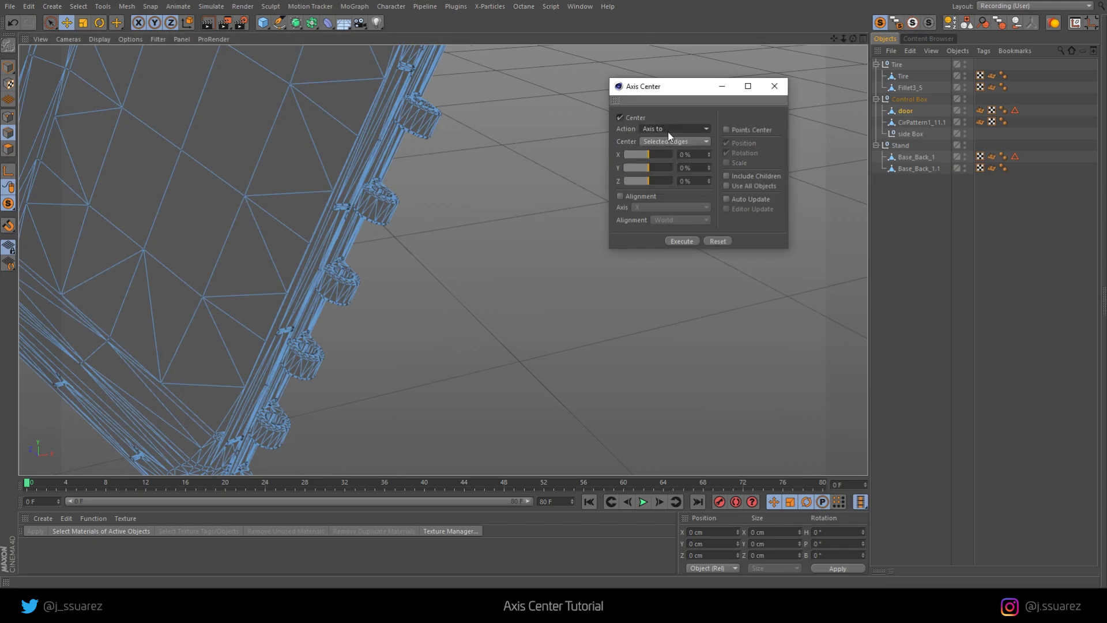
pyautogui.click(674, 144)
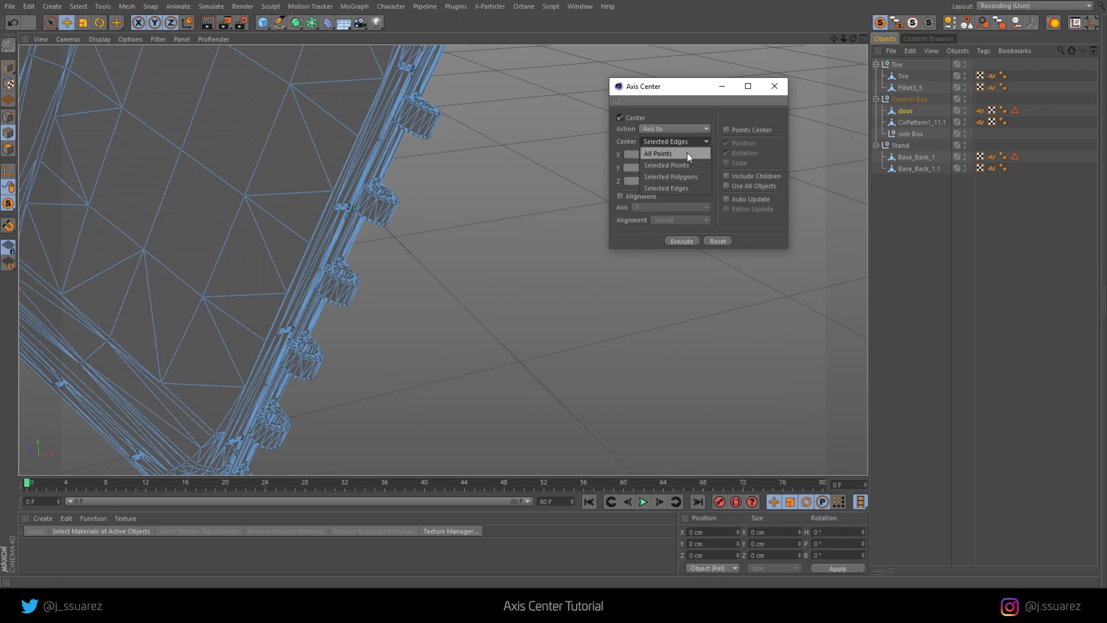
pyautogui.click(631, 143)
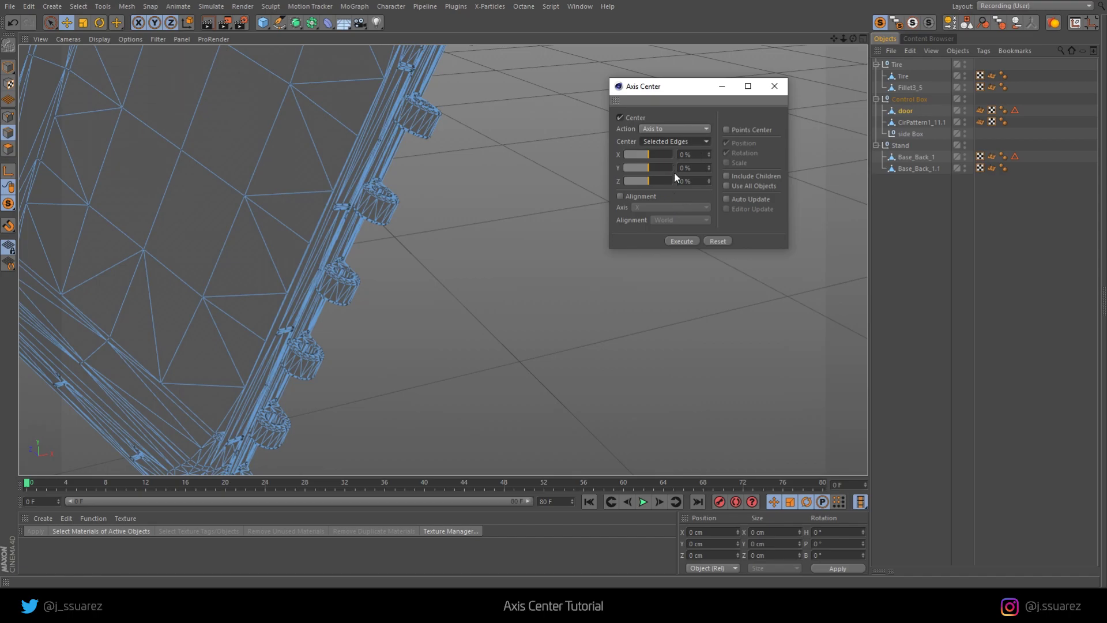
# Zoom onto a hinge knob and select the door's saved Edge Selection tag.
pyautogui.moveTo(381, 191)
pyautogui.keyDown('alt'); pyautogui.mouseDown()
pyautogui.moveTo(293, 205)
pyautogui.moveTo(379, 192)
pyautogui.mouseUp(); pyautogui.keyUp('alt')
pyautogui.keyDown('alt'); pyautogui.moveTo(353, 203); pyautogui.dragTo(454, 205, button='right'); pyautogui.keyUp('alt')
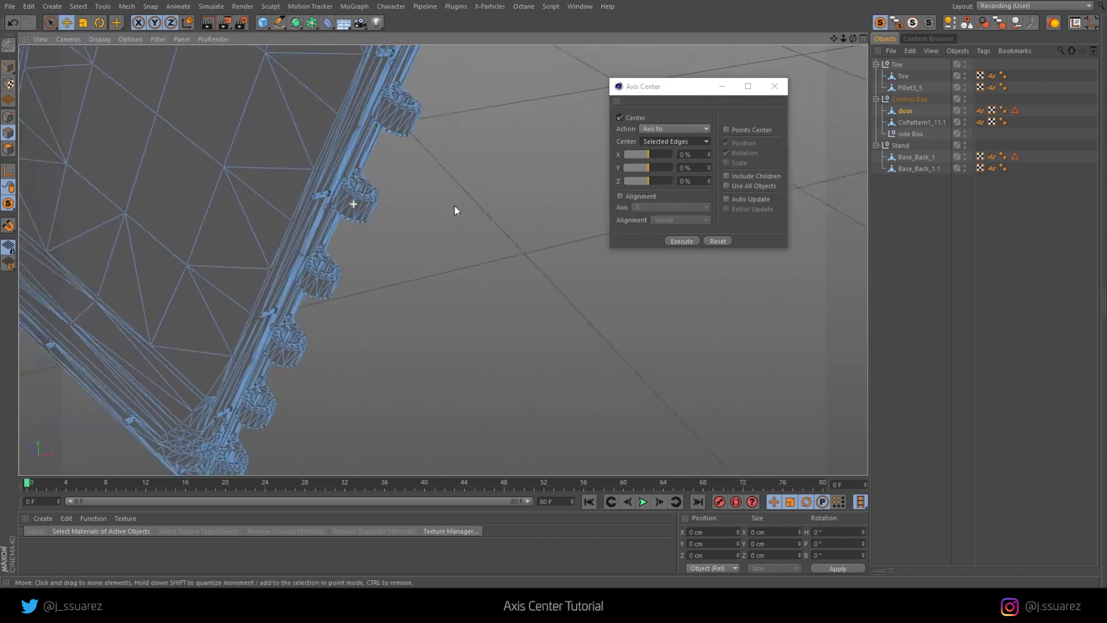
pyautogui.keyDown('alt'); pyautogui.moveTo(454, 206); pyautogui.dragTo(409, 206); pyautogui.keyUp('alt')
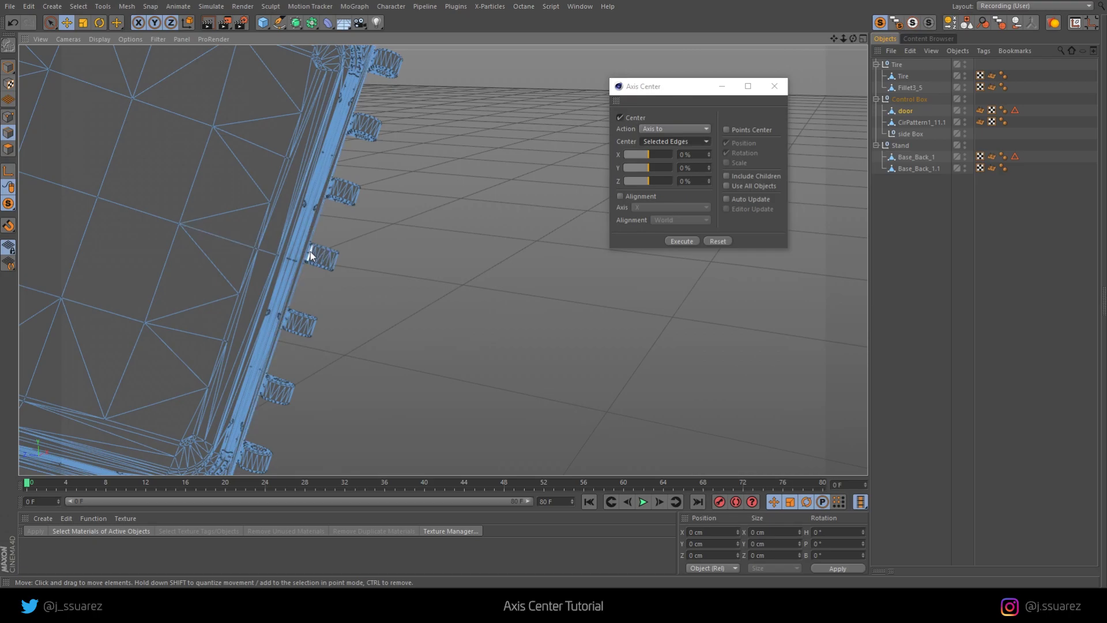
pyautogui.keyDown('alt'); pyautogui.moveTo(309, 253); pyautogui.dragTo(229, 281); pyautogui.keyUp('alt')
pyautogui.keyDown('alt'); pyautogui.moveTo(348, 192); pyautogui.dragTo(565, 190, button='right'); pyautogui.keyUp('alt')
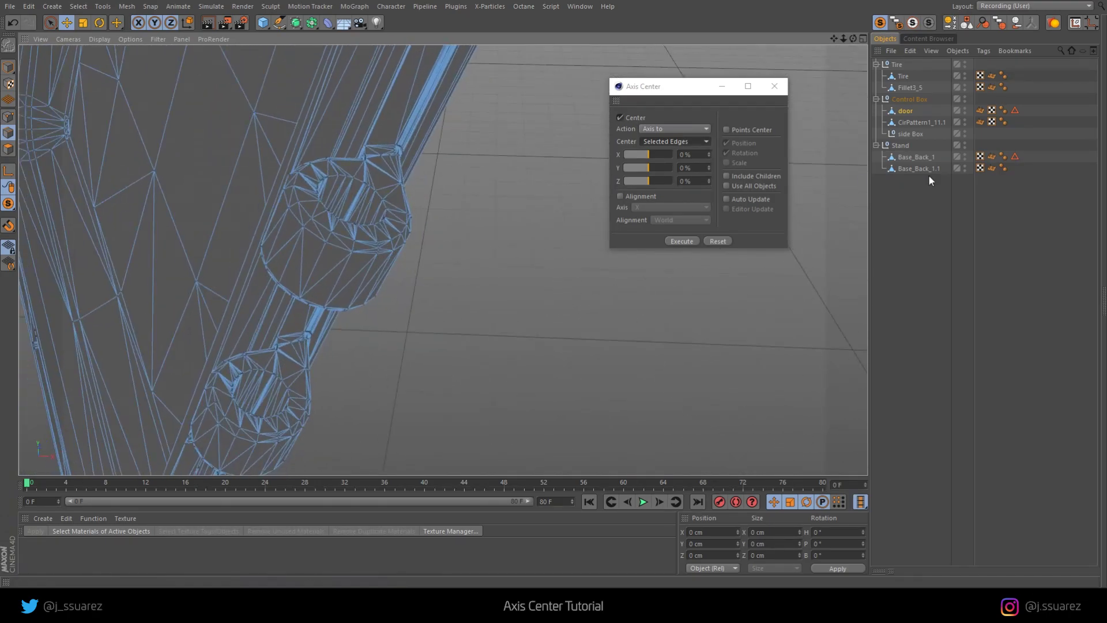
pyautogui.click(1014, 110)
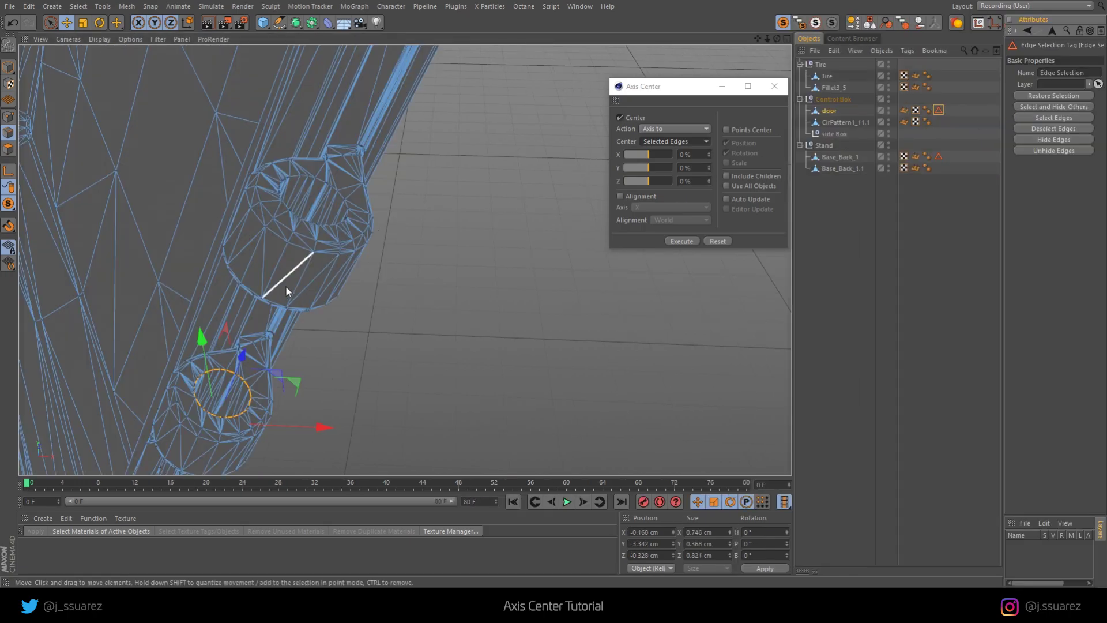
pyautogui.keyDown('alt'); pyautogui.moveTo(254, 395); pyautogui.dragTo(378, 242, button='middle'); pyautogui.keyUp('alt')
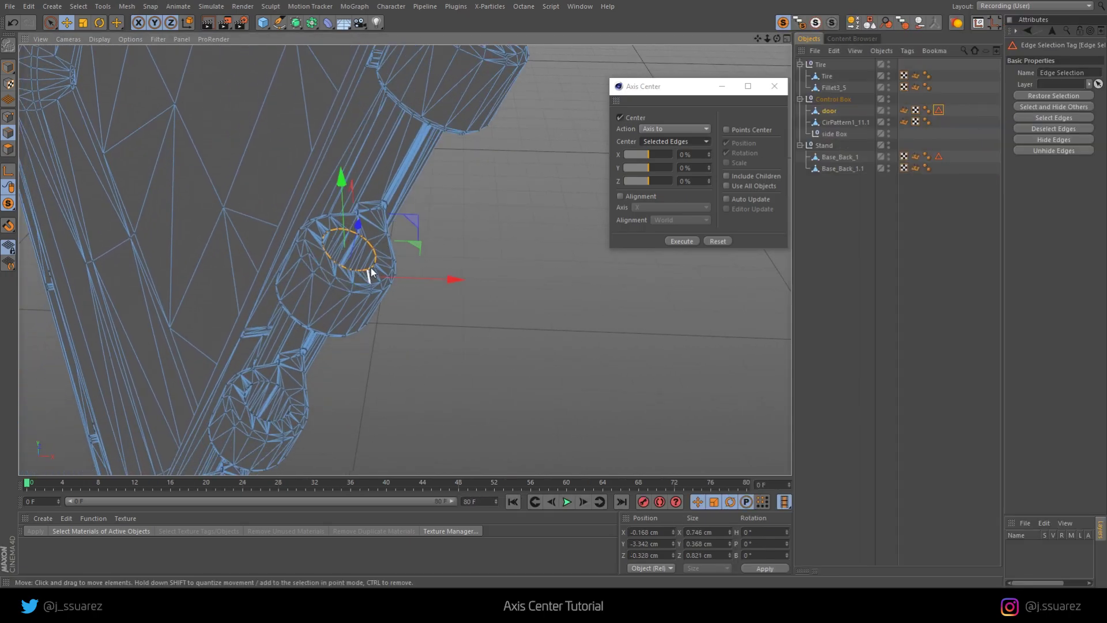
pyautogui.keyDown('alt'); pyautogui.moveTo(319, 272); pyautogui.dragTo(383, 274); pyautogui.keyUp('alt')
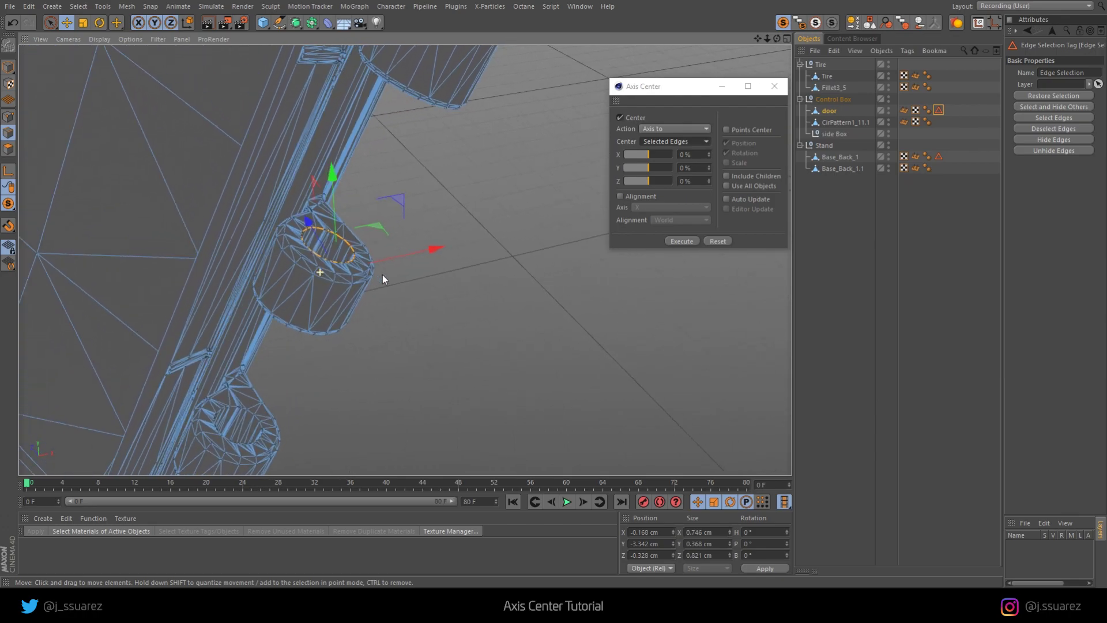
# Back in Model mode, execute Axis Center to move the door's axis to the hinge edges.
pyautogui.click(8, 69)
pyautogui.moveTo(312, 212)
pyautogui.keyDown('alt'); pyautogui.mouseDown(button='right')
pyautogui.moveTo(261, 251)
pyautogui.moveTo(222, 240)
pyautogui.moveTo(309, 195)
pyautogui.mouseUp(button='right'); pyautogui.keyUp('alt')
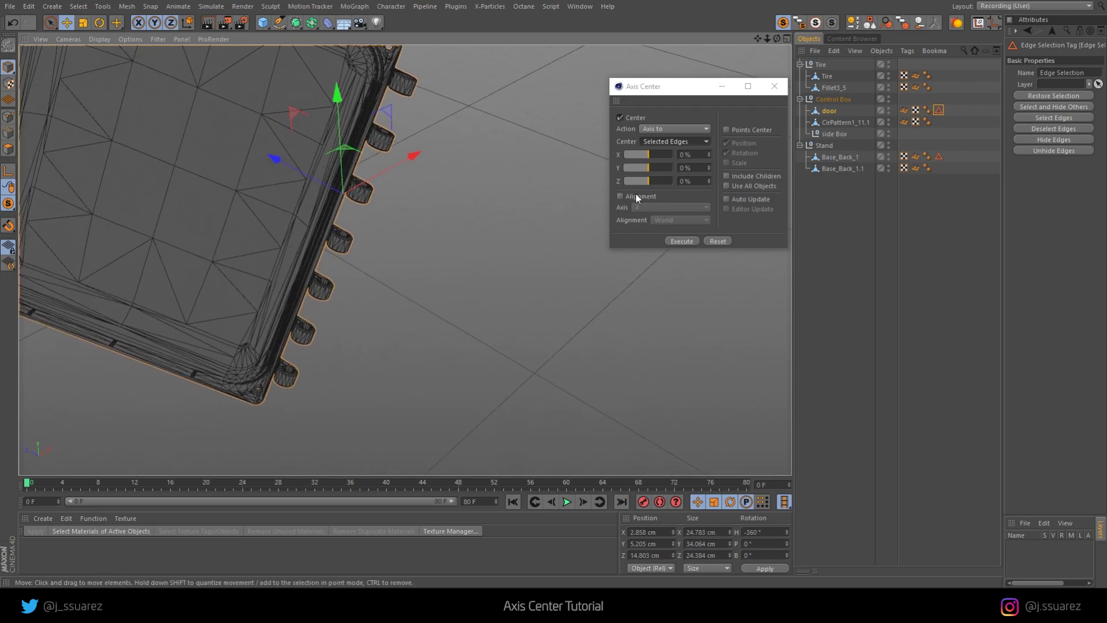
pyautogui.click(681, 241)
pyautogui.keyDown('alt'); pyautogui.moveTo(328, 306); pyautogui.dragTo(350, 227); pyautogui.keyUp('alt')
pyautogui.scroll(3, 404, 223)
pyautogui.scroll(4, 294, 248)
pyautogui.scroll(-2, 331, 242)
pyautogui.keyDown('alt'); pyautogui.moveTo(316, 261); pyautogui.dragTo(410, 286); pyautogui.keyUp('alt')
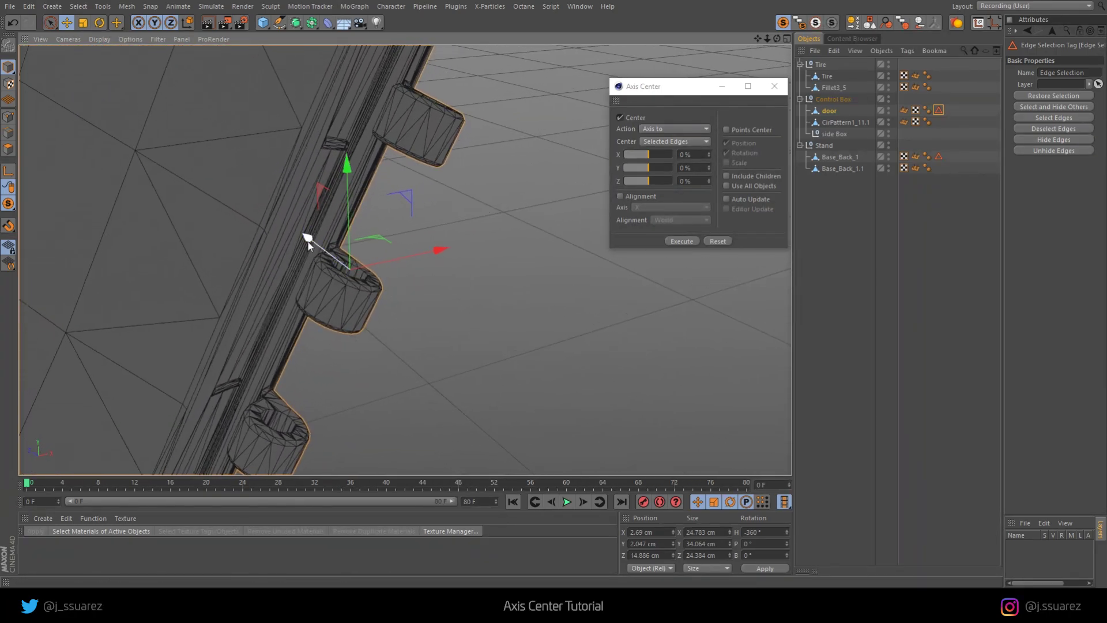
pyautogui.scroll(-5, 337, 270)
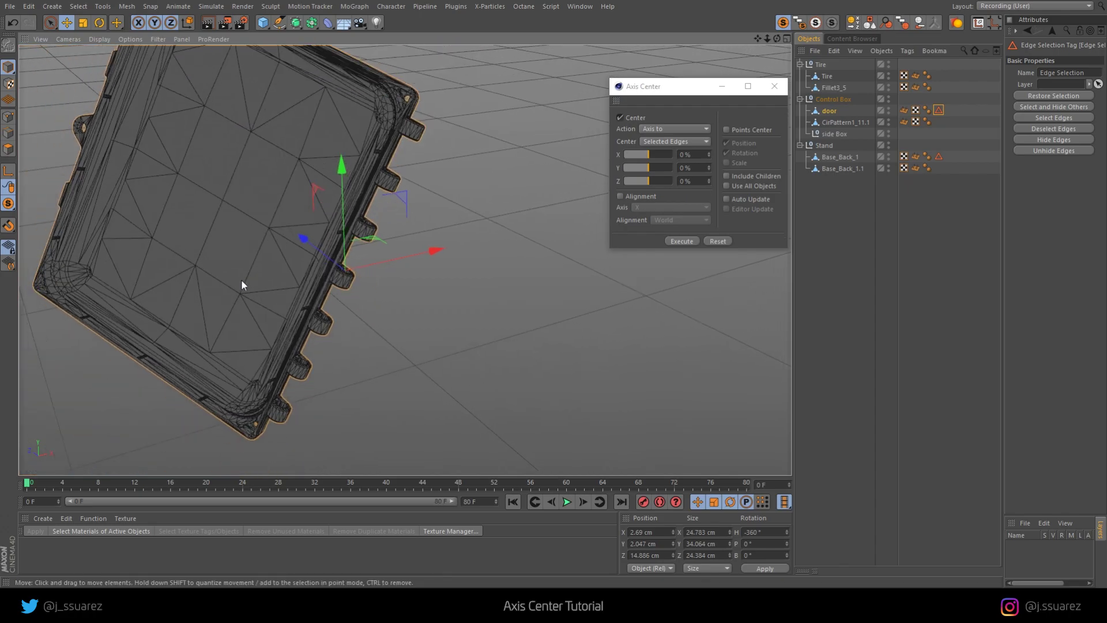
# Test-rotate the door around its new hinge pivot, then undo the rotation.
pyautogui.press('r')
pyautogui.scroll(5, 362, 293)
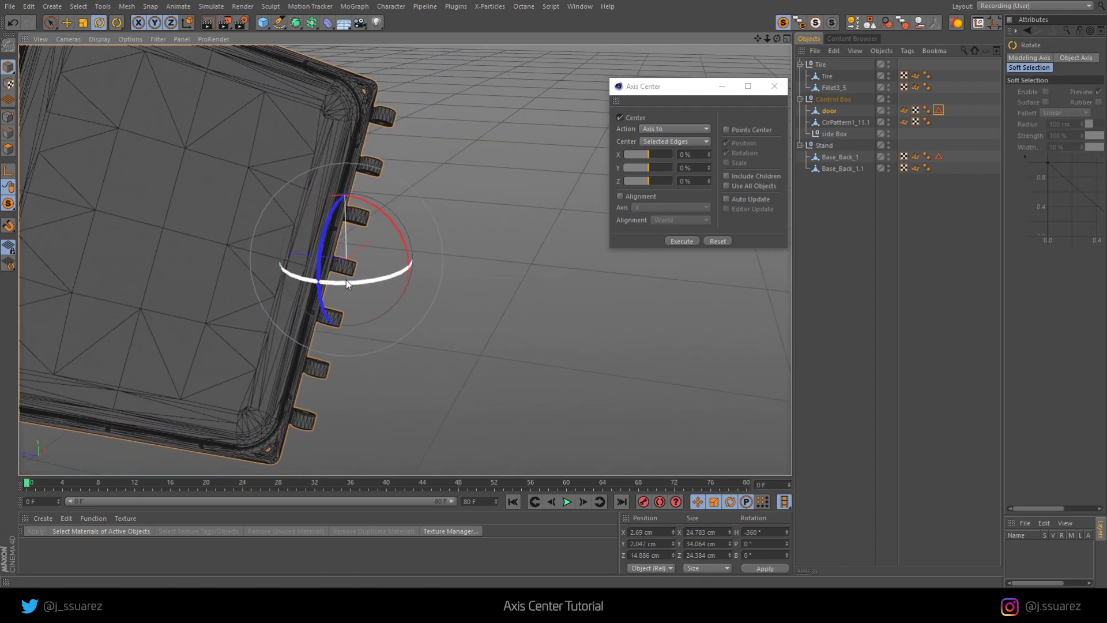
pyautogui.moveTo(346, 279); pyautogui.dragTo(390, 276)
pyautogui.hotkey('ctrl', 'z')
pyautogui.hotkey('ctrl', 'z')
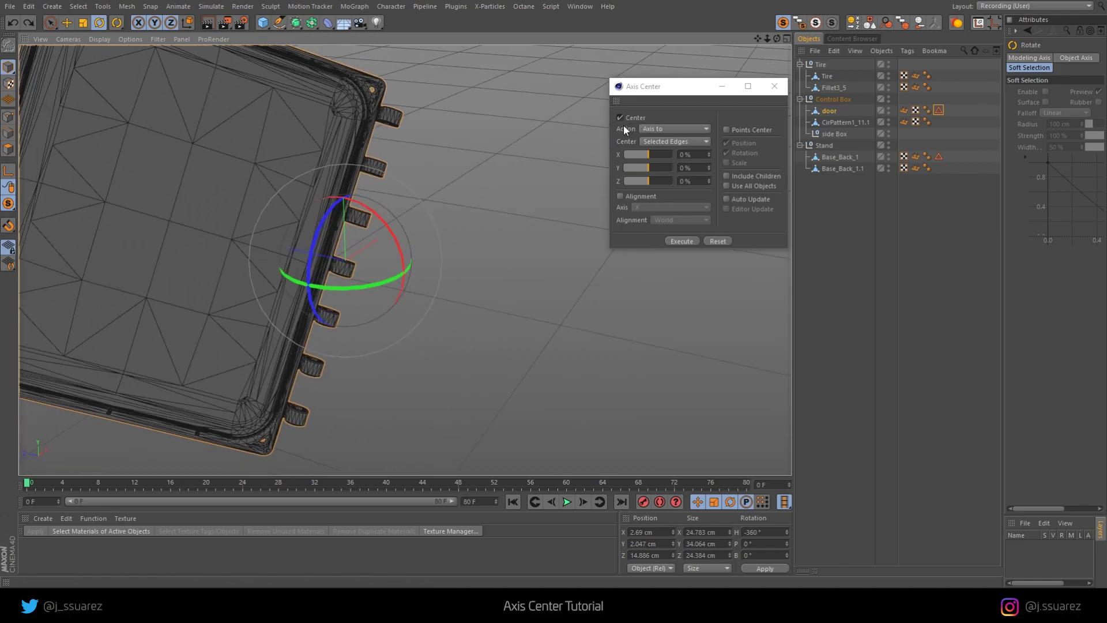
# In Axis Center, uncheck Center and align All axes to the Selected Edge.
pyautogui.click(620, 118)
pyautogui.click(620, 196)
pyautogui.click(641, 207)
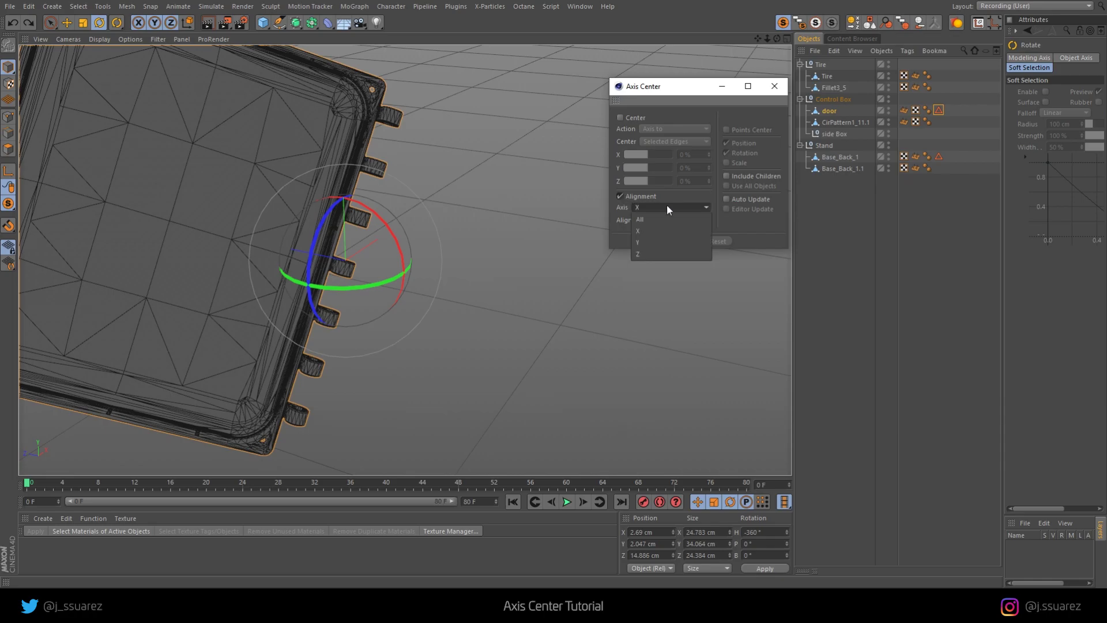
pyautogui.click(644, 220)
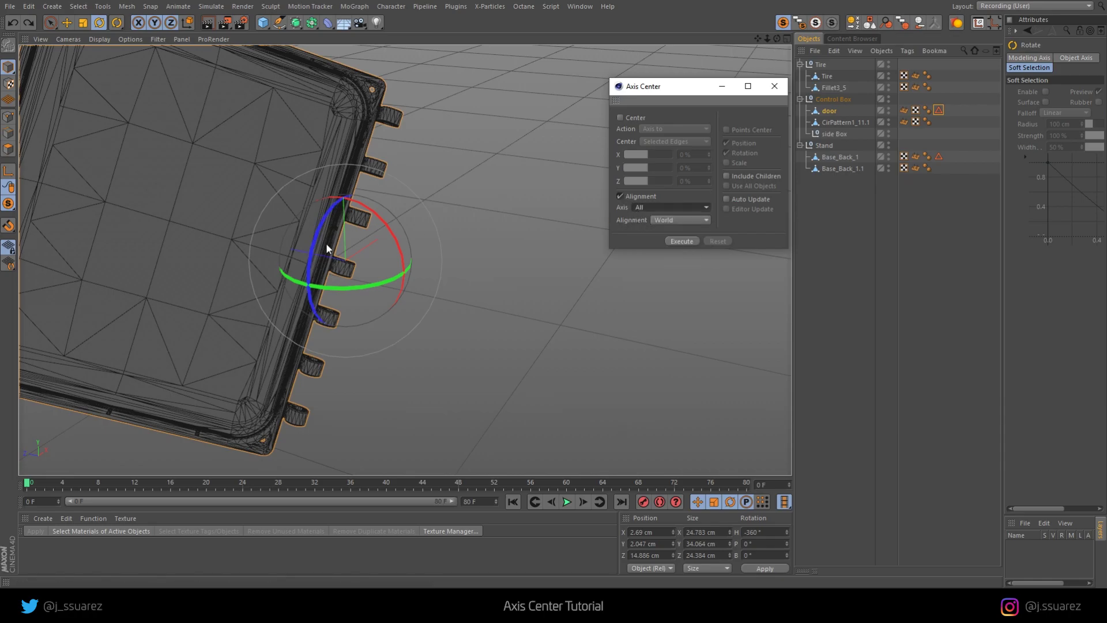
pyautogui.moveTo(331, 252)
pyautogui.keyDown('alt'); pyautogui.mouseDown()
pyautogui.moveTo(295, 266)
pyautogui.moveTo(340, 263)
pyautogui.mouseUp(); pyautogui.keyUp('alt')
pyautogui.scroll(4, 357, 260)
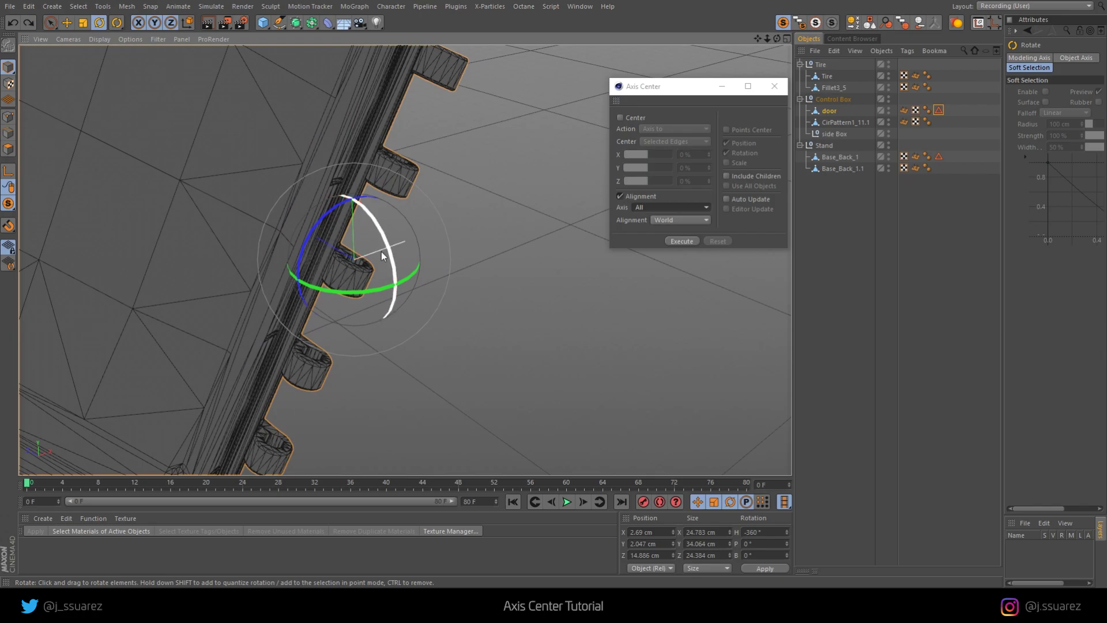
pyautogui.click(675, 220)
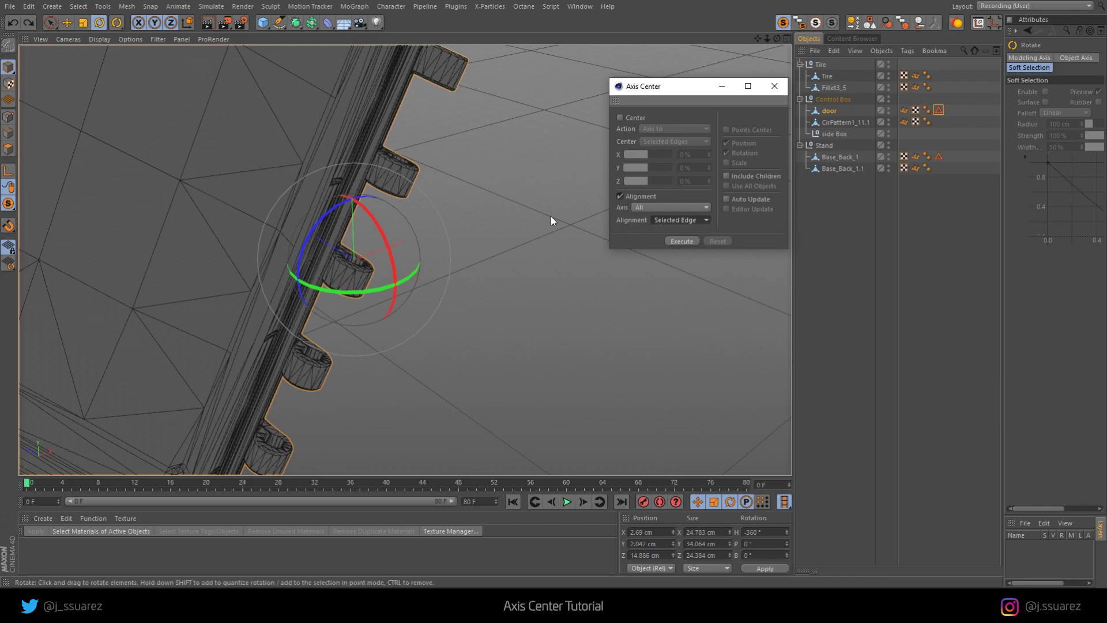
# Select the door's hinge edge and execute Axis Center to align the axis to it.
pyautogui.click(10, 136)
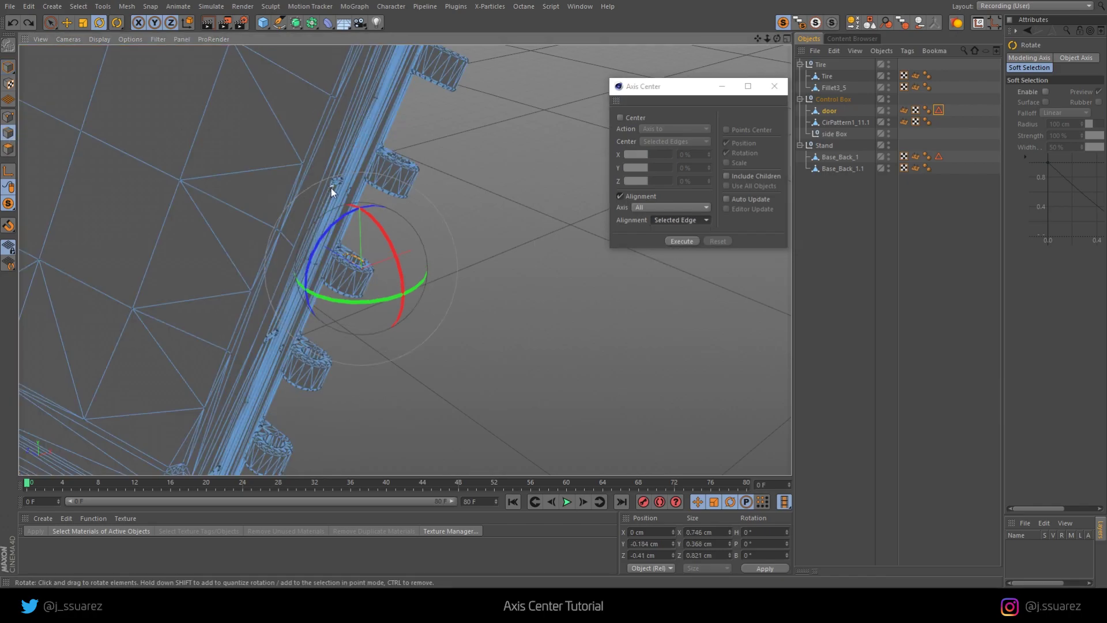
pyautogui.scroll(5, 318, 265)
pyautogui.keyDown('alt'); pyautogui.moveTo(355, 262); pyautogui.dragTo(270, 305); pyautogui.keyUp('alt')
pyautogui.click(351, 249)
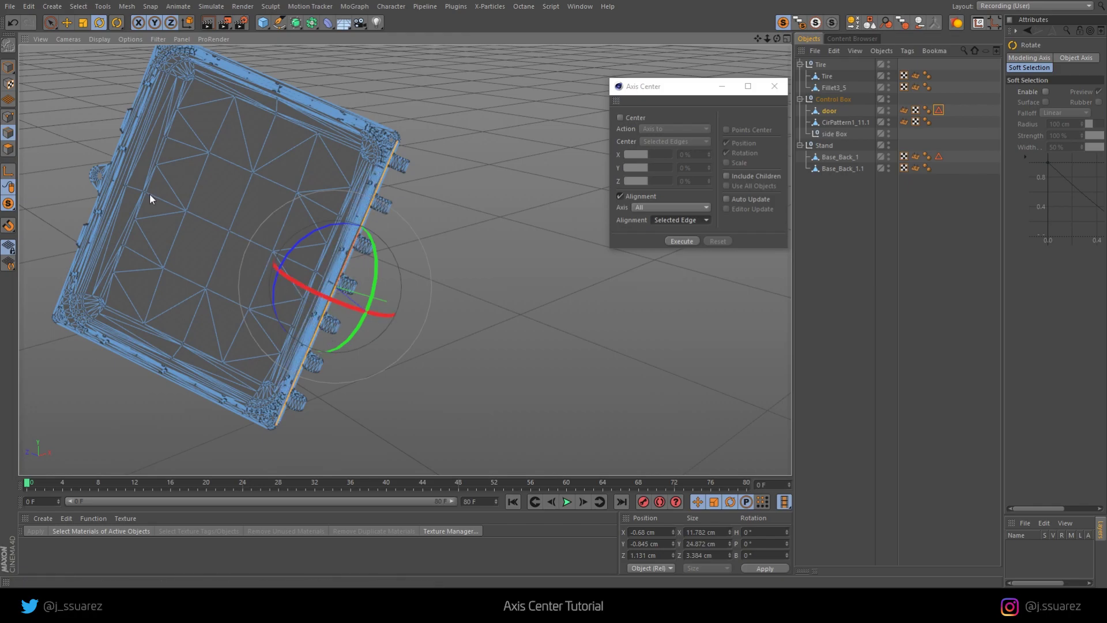
pyautogui.press('e')
pyautogui.press('Return')
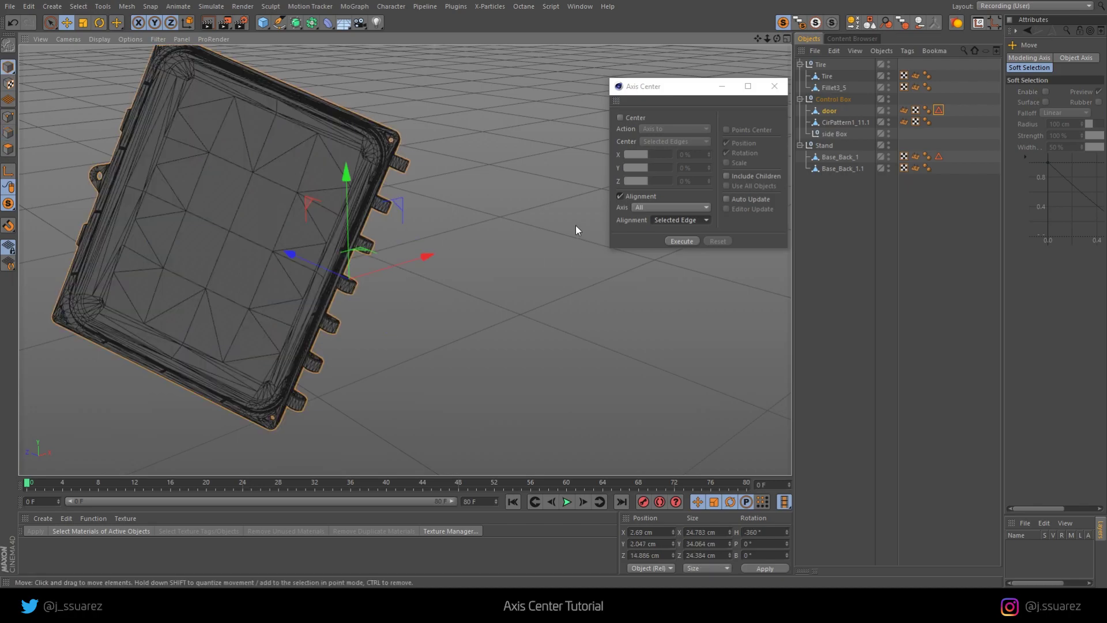
pyautogui.keyDown('alt'); pyautogui.moveTo(302, 210); pyautogui.dragTo(246, 213); pyautogui.keyUp('alt')
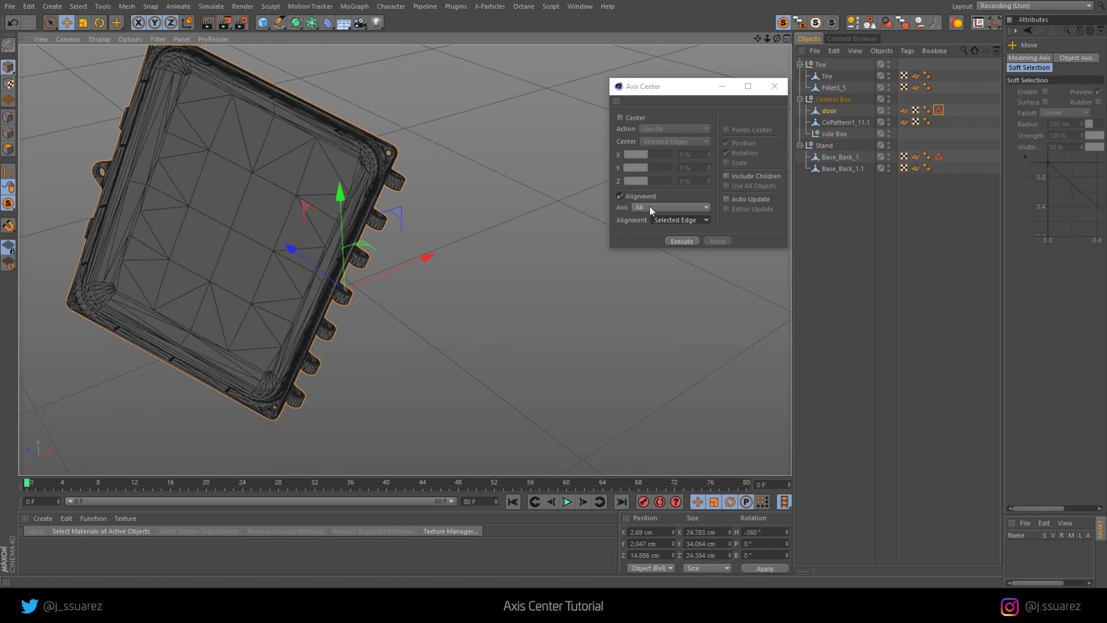
pyautogui.click(675, 238)
# Show the whole scene again and swing the door around its hinge to test the pivot.
pyautogui.keyDown('alt'); pyautogui.moveTo(297, 337); pyautogui.dragTo(362, 316); pyautogui.keyUp('alt')
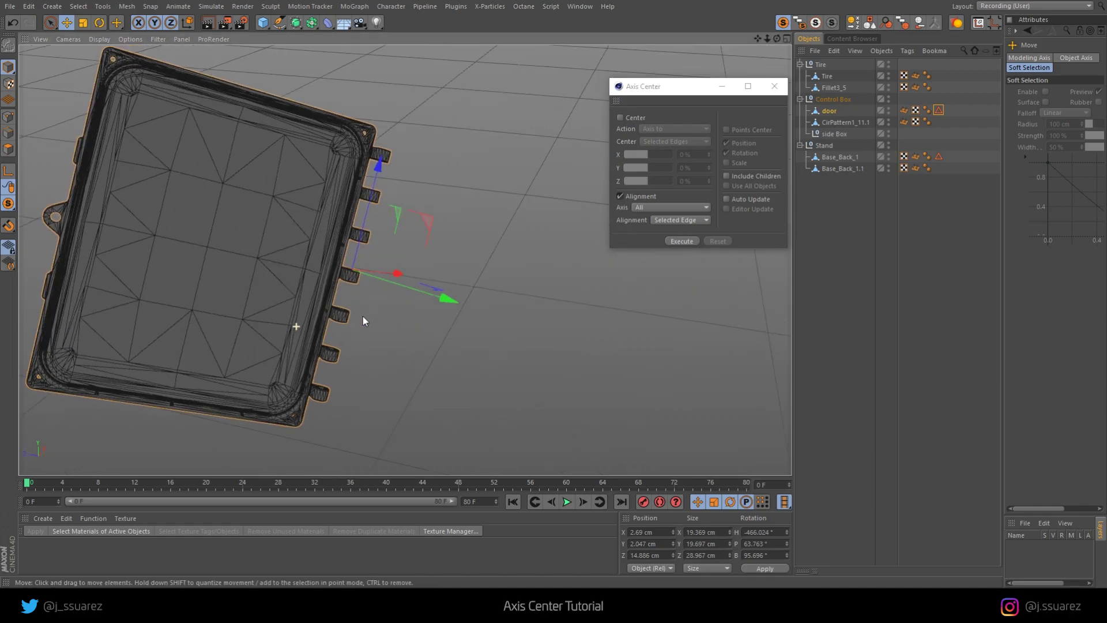
pyautogui.press('w')
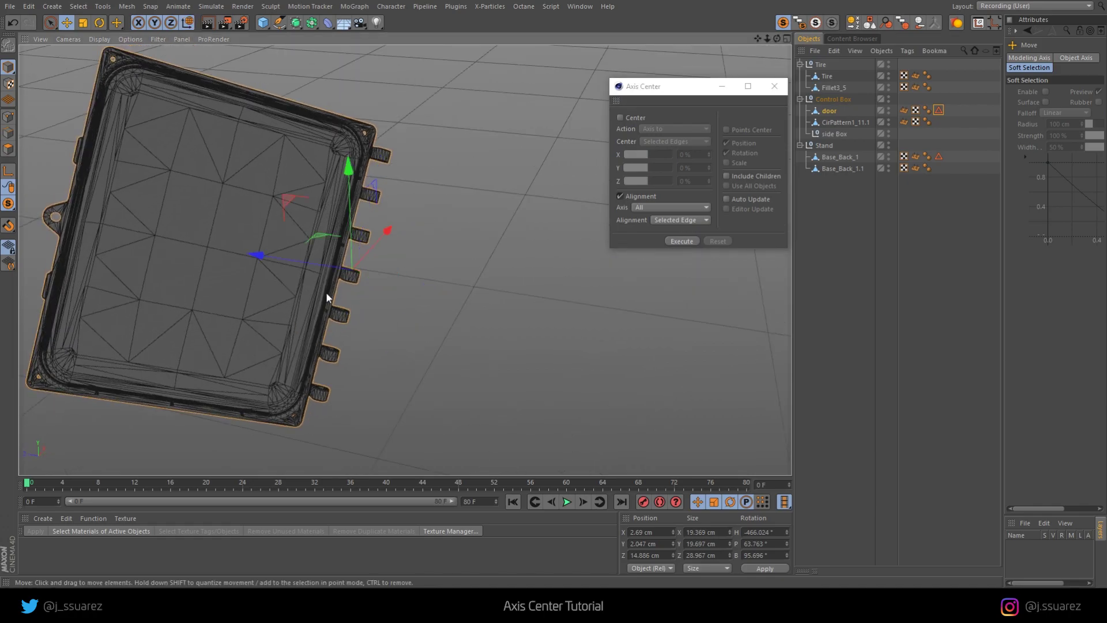
pyautogui.click(188, 23)
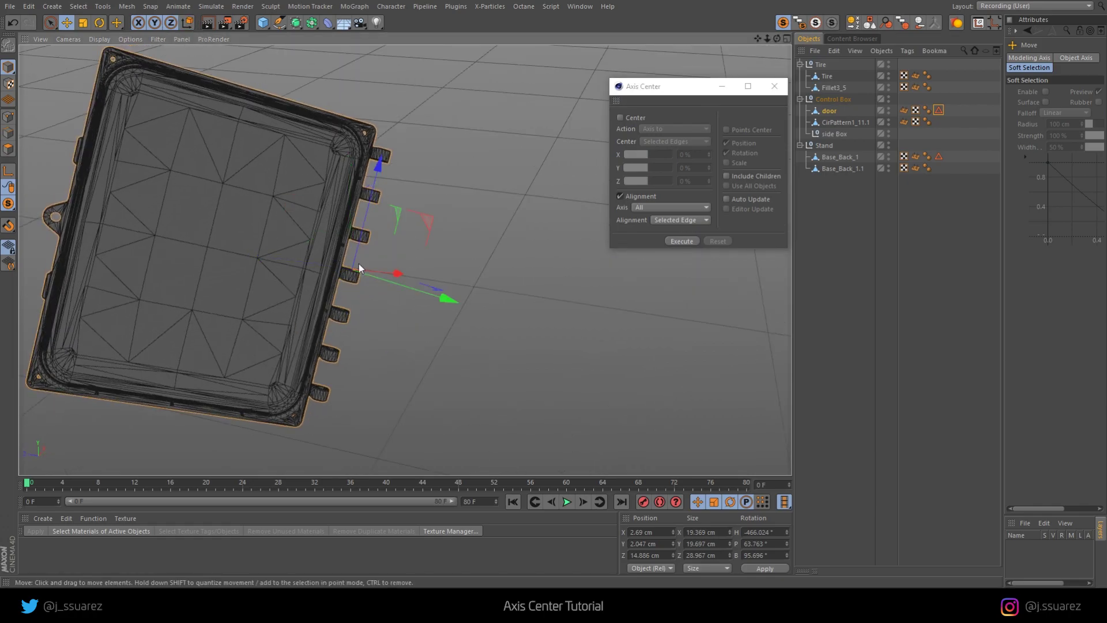
pyautogui.press('r')
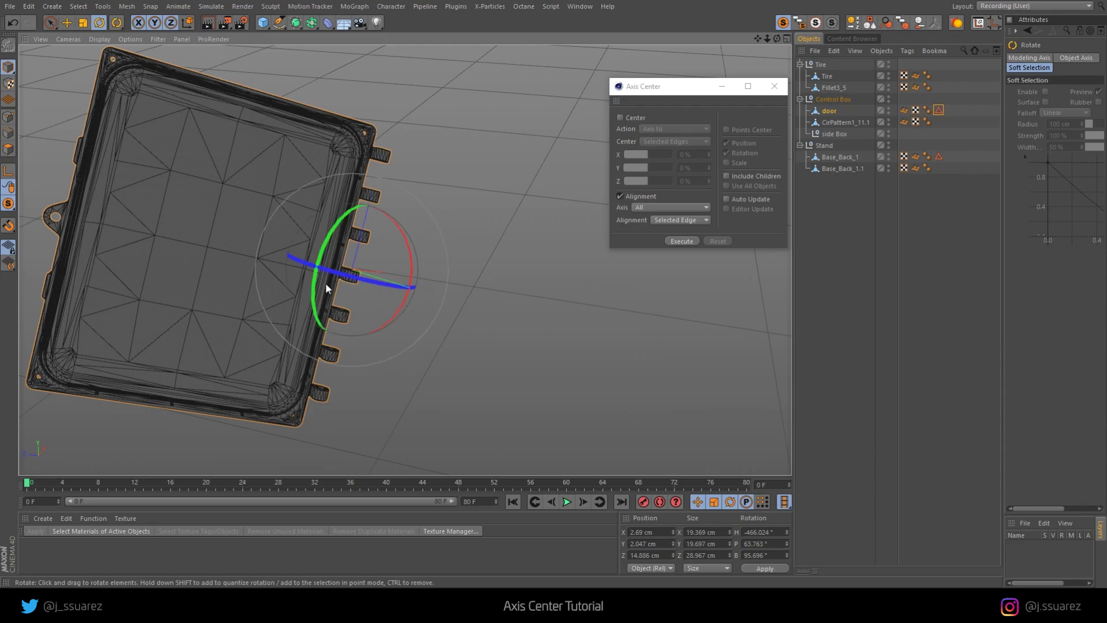
pyautogui.moveTo(8, 203); pyautogui.dragTo(78, 220)
pyautogui.moveTo(329, 268); pyautogui.dragTo(549, 167)
pyautogui.scroll(-5, 323, 282)
# Select the Tire and test-rotate it to check where its pivot sits.
pyautogui.moveTo(674, 86); pyautogui.dragTo(639, 63)
pyautogui.click(825, 76)
pyautogui.keyDown('alt'); pyautogui.moveTo(438, 300); pyautogui.dragTo(331, 274); pyautogui.keyUp('alt')
pyautogui.keyDown('alt'); pyautogui.moveTo(420, 198); pyautogui.dragTo(399, 184); pyautogui.keyUp('alt')
# Undo the tire rotation and solo the tire in the viewport.
pyautogui.hotkey('ctrl', 'z')
pyautogui.hotkey('ctrl', 'shift', 'z')
pyautogui.hotkey('ctrl', 'shift', 'z')
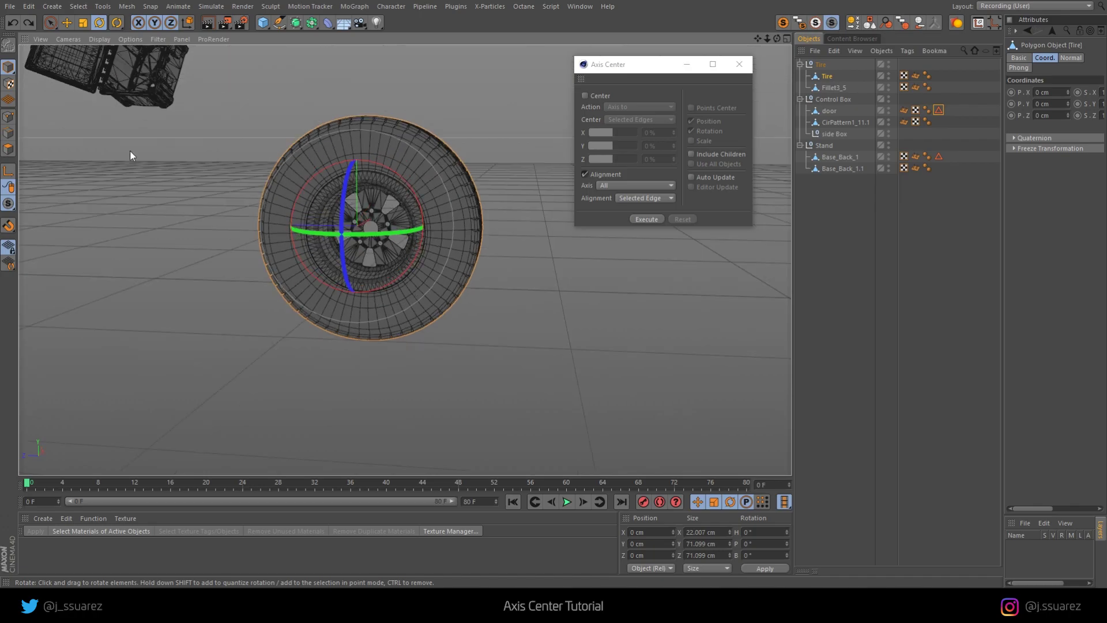
pyautogui.click(10, 204)
pyautogui.click(75, 241)
pyautogui.scroll(2, 375, 164)
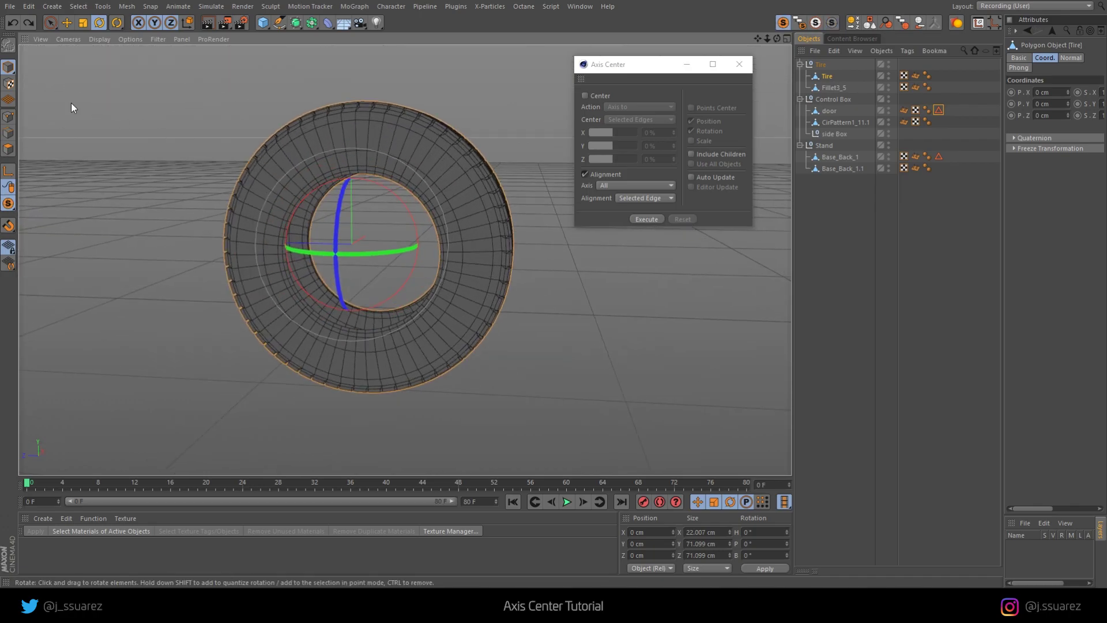
# In Edge mode, loop-select the tire's inner hole edge loop.
pyautogui.click(10, 136)
pyautogui.keyDown('alt'); pyautogui.moveTo(393, 157); pyautogui.dragTo(378, 147); pyautogui.keyUp('alt')
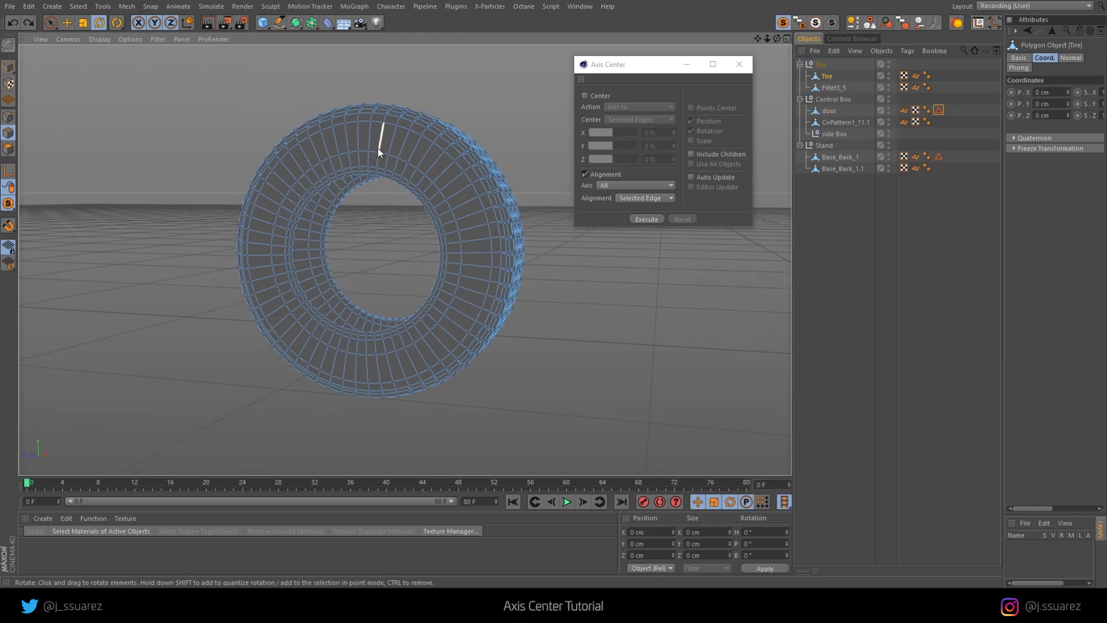
pyautogui.press('u')
pyautogui.press('l')
pyautogui.scroll(2, 411, 156)
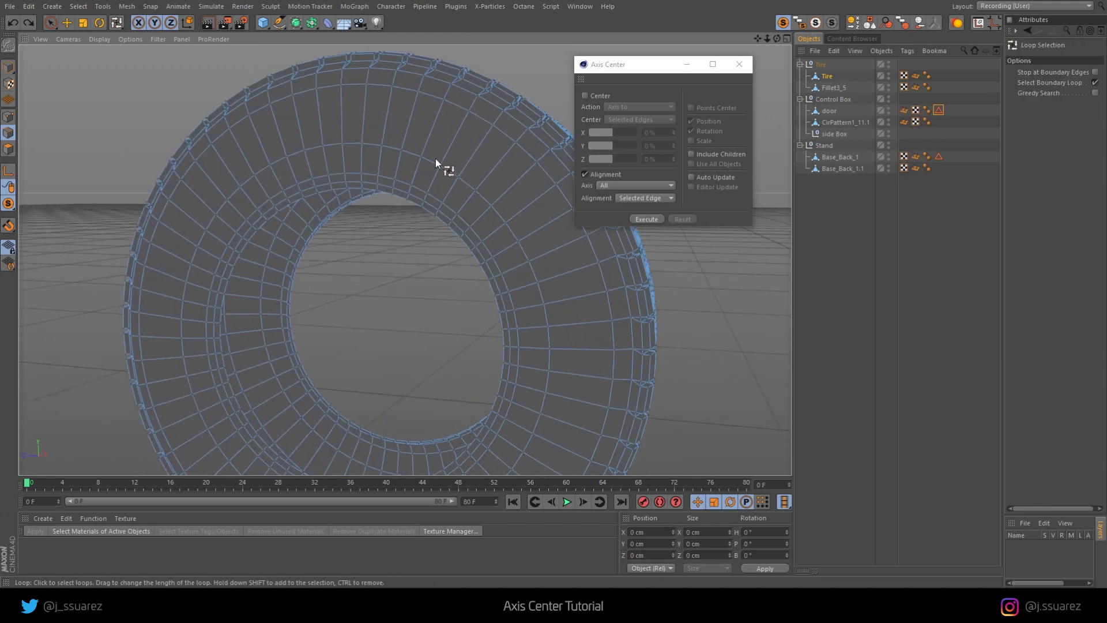
pyautogui.keyDown('alt'); pyautogui.moveTo(424, 164); pyautogui.dragTo(322, 178); pyautogui.keyUp('alt')
pyautogui.click(372, 123)
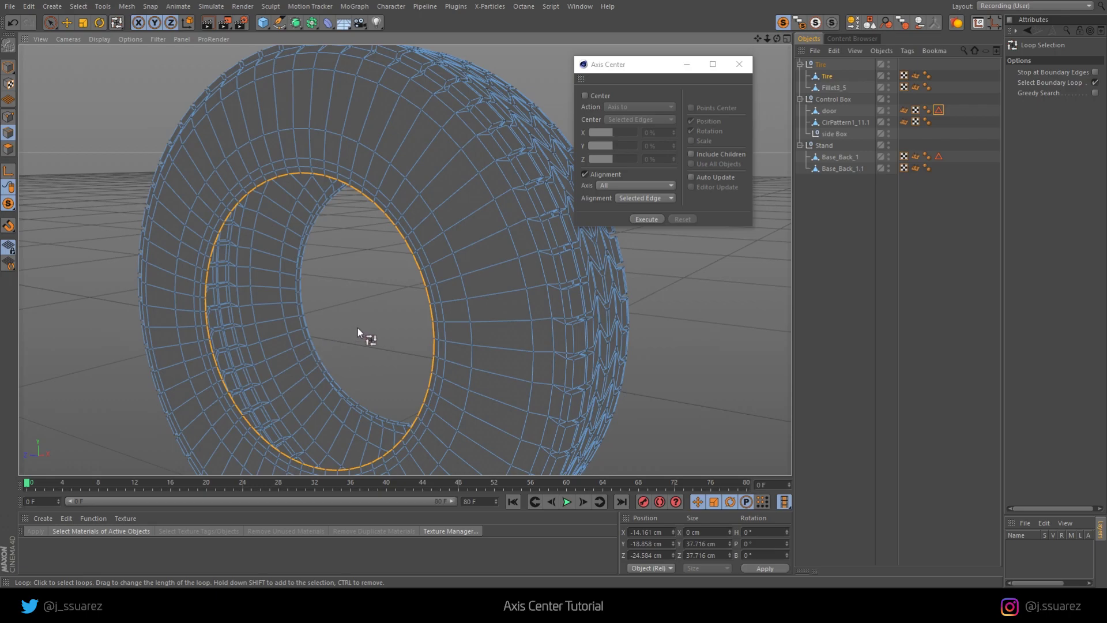
pyautogui.keyDown('alt'); pyautogui.moveTo(357, 328); pyautogui.dragTo(279, 268); pyautogui.keyUp('alt')
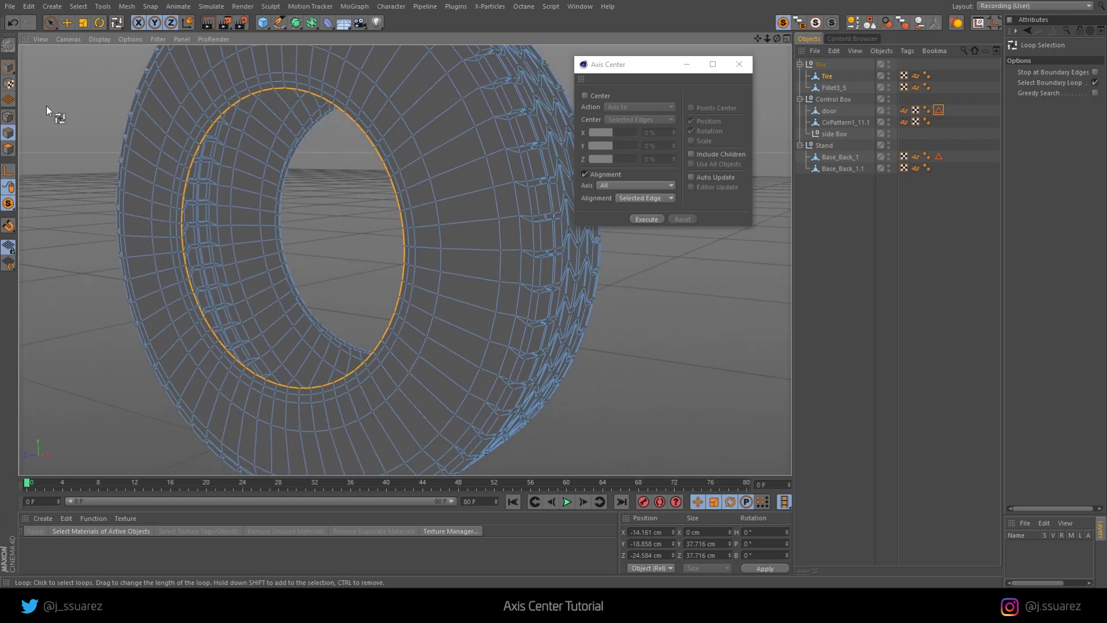
# With Tire selected, turn Alignment off and Center on, then execute to center the axis on the loop.
pyautogui.click(8, 67)
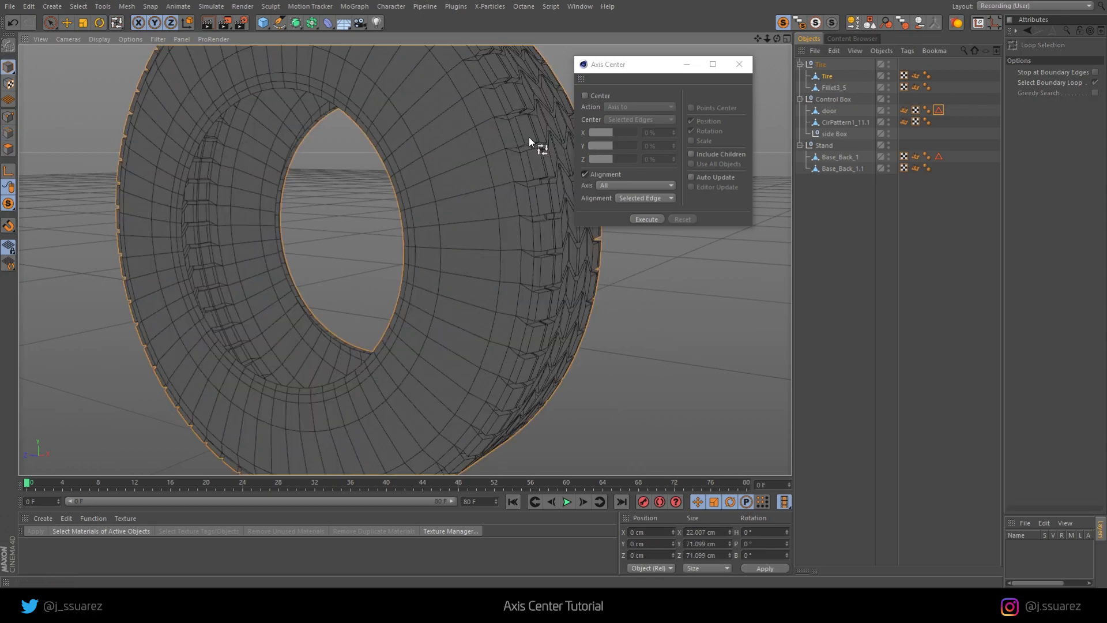
pyautogui.click(828, 76)
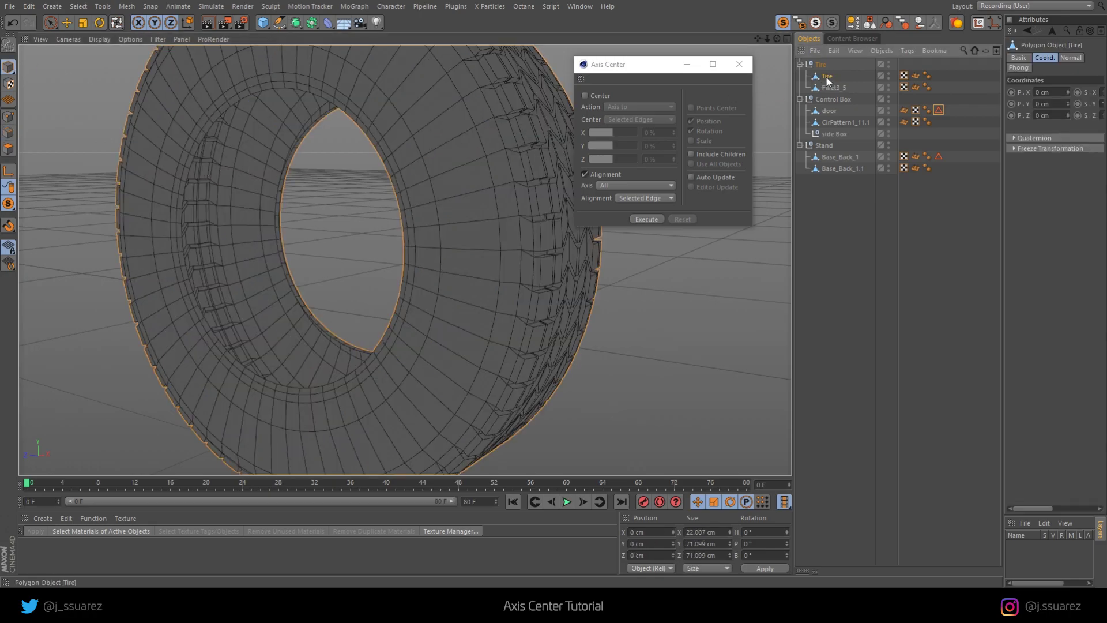
pyautogui.click(585, 174)
pyautogui.click(585, 95)
pyautogui.moveTo(461, 190)
pyautogui.keyDown('alt'); pyautogui.mouseDown()
pyautogui.moveTo(409, 170)
pyautogui.moveTo(448, 188)
pyautogui.mouseUp(); pyautogui.keyUp('alt')
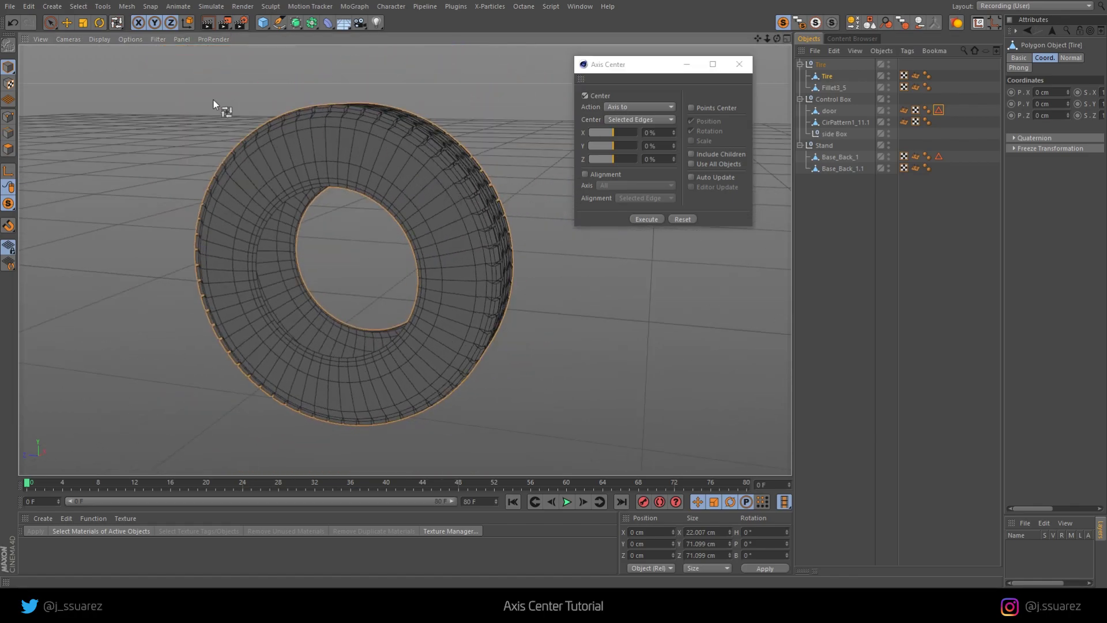
pyautogui.press('e')
pyautogui.keyDown('alt'); pyautogui.moveTo(439, 178); pyautogui.dragTo(328, 210); pyautogui.keyUp('alt')
pyautogui.click(651, 219)
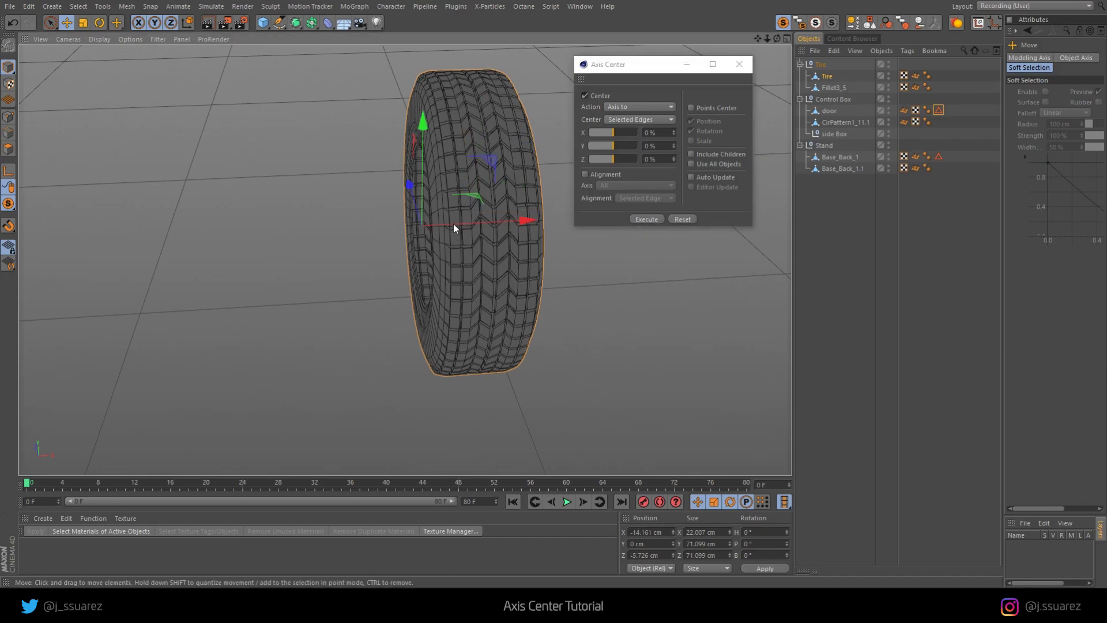
pyautogui.keyDown('alt'); pyautogui.moveTo(455, 224); pyautogui.dragTo(586, 218); pyautogui.keyUp('alt')
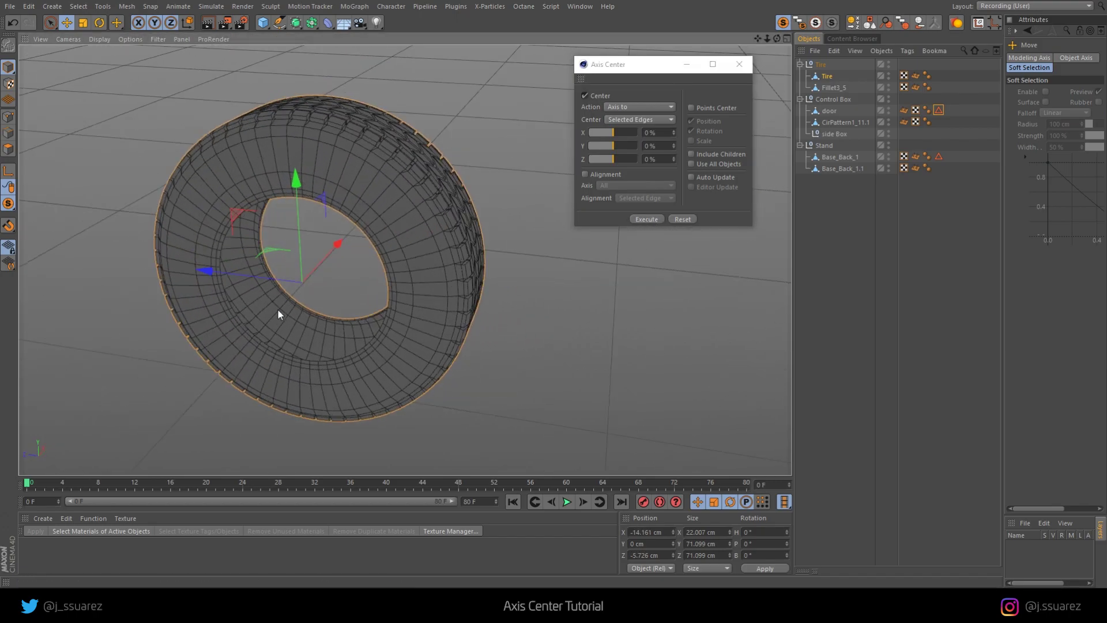
pyautogui.keyDown('alt'); pyautogui.moveTo(277, 311); pyautogui.dragTo(259, 278); pyautogui.keyUp('alt')
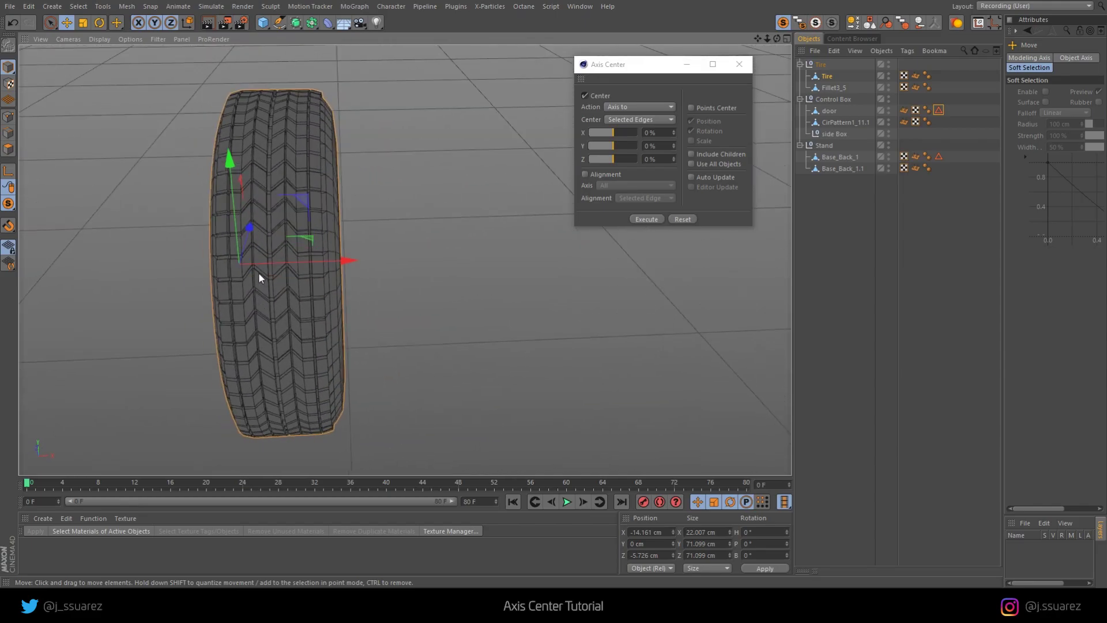
# Loop-select both inner rim edge loops of the tire.
pyautogui.click(9, 133)
pyautogui.hotkey('ctrl', 'a')
pyautogui.keyDown('alt'); pyautogui.moveTo(274, 267); pyautogui.dragTo(307, 225); pyautogui.keyUp('alt')
pyautogui.press('u')
pyautogui.press('l')
pyautogui.click(362, 135)
pyautogui.keyDown('alt'); pyautogui.moveTo(362, 135); pyautogui.dragTo(408, 164); pyautogui.keyUp('alt')
pyautogui.keyDown('shift'); pyautogui.click(409, 159); pyautogui.keyUp('shift')
pyautogui.keyDown('alt'); pyautogui.moveTo(501, 217); pyautogui.dragTo(470, 185); pyautogui.keyUp('alt')
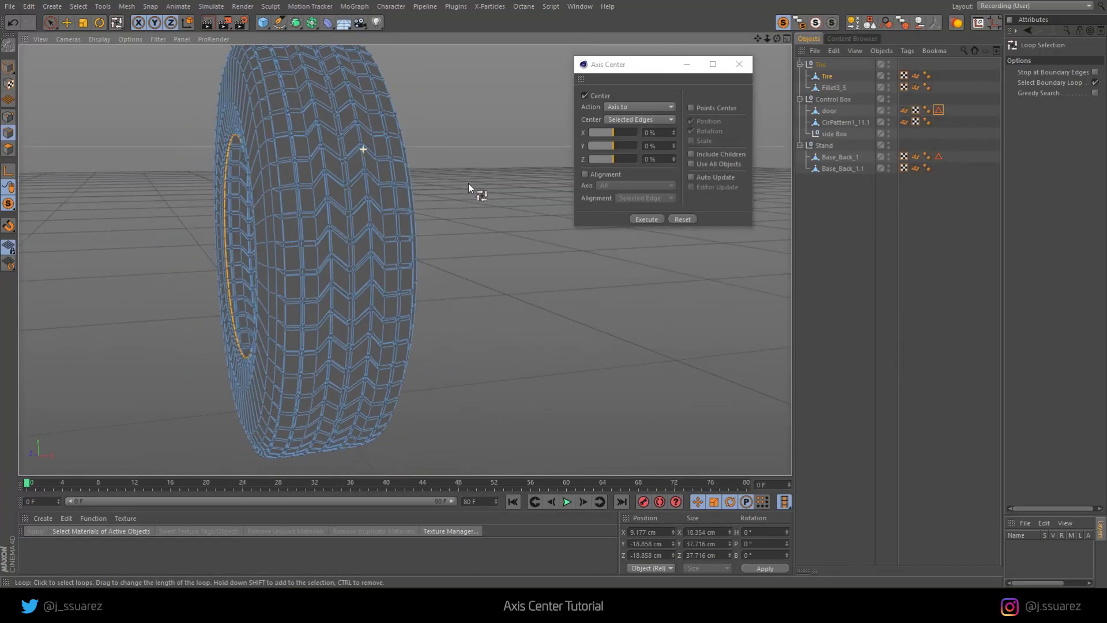
# In Model mode, execute Axis Center to place the tire's axis between both loops.
pyautogui.press('Return')
pyautogui.click(647, 219)
pyautogui.press('e')
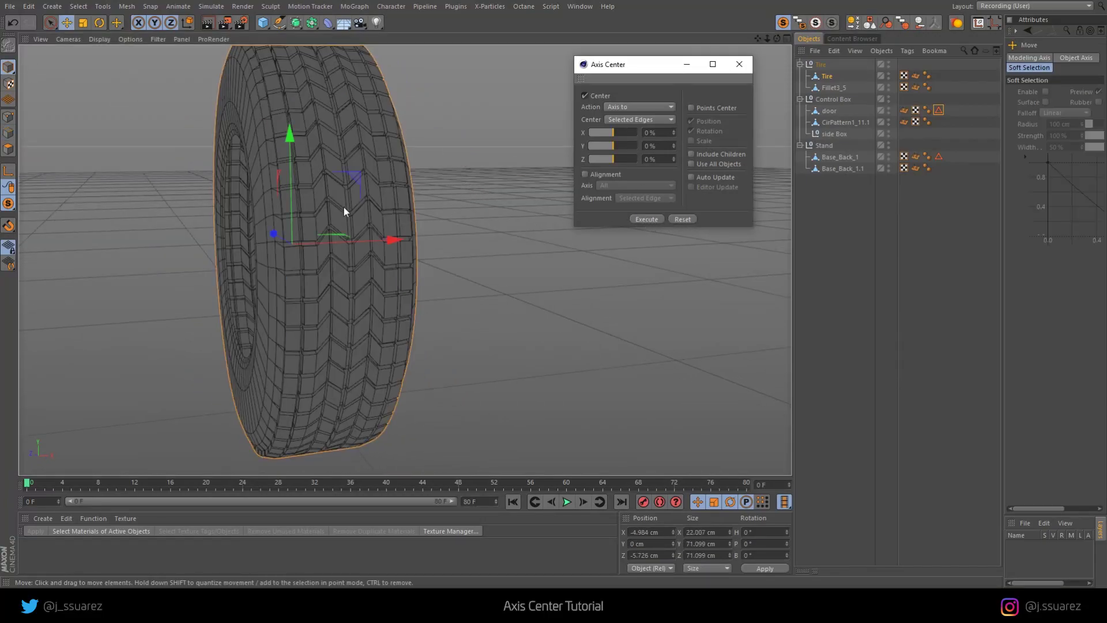
pyautogui.keyDown('alt'); pyautogui.moveTo(331, 206); pyautogui.dragTo(431, 213); pyautogui.keyUp('alt')
# Turn Viewport Solo off, test-rotate the tire around its new pivot, then undo.
pyautogui.moveTo(8, 203); pyautogui.dragTo(89, 217)
pyautogui.keyDown('alt'); pyautogui.moveTo(352, 273); pyautogui.dragTo(261, 278); pyautogui.keyUp('alt')
pyautogui.press('r')
pyautogui.moveTo(358, 184); pyautogui.dragTo(355, 248)
pyautogui.hotkey('ctrl', 'z')
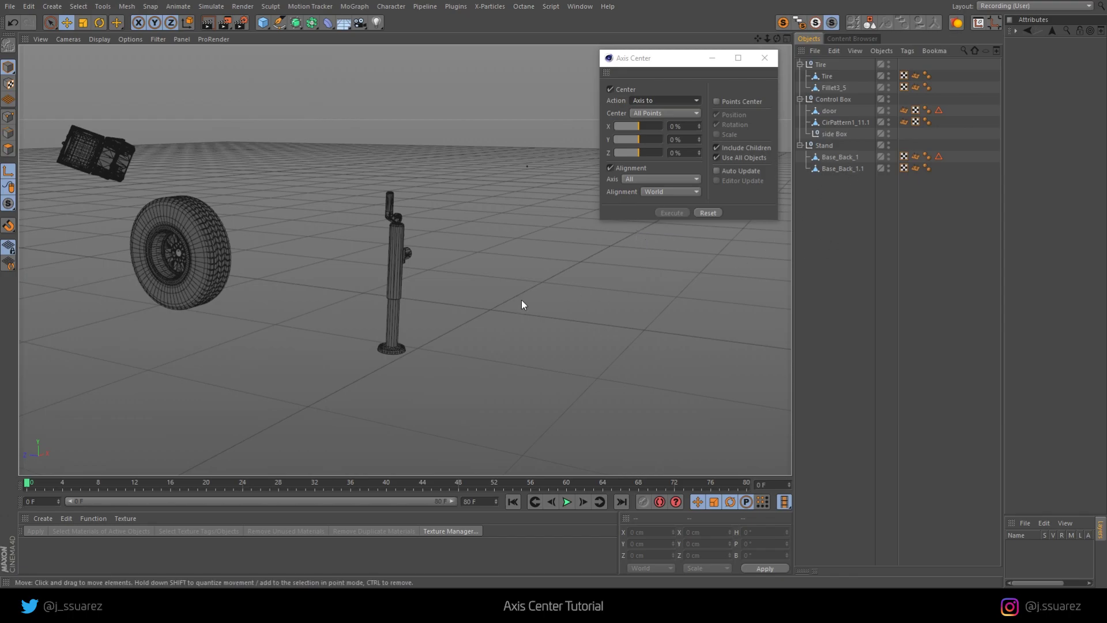
# Select the Stand null after checking its Base_Back_1 and Base_Back_1.1 parts.
pyautogui.keyDown('alt'); pyautogui.moveTo(522, 286); pyautogui.dragTo(513, 305, button='middle'); pyautogui.keyUp('alt')
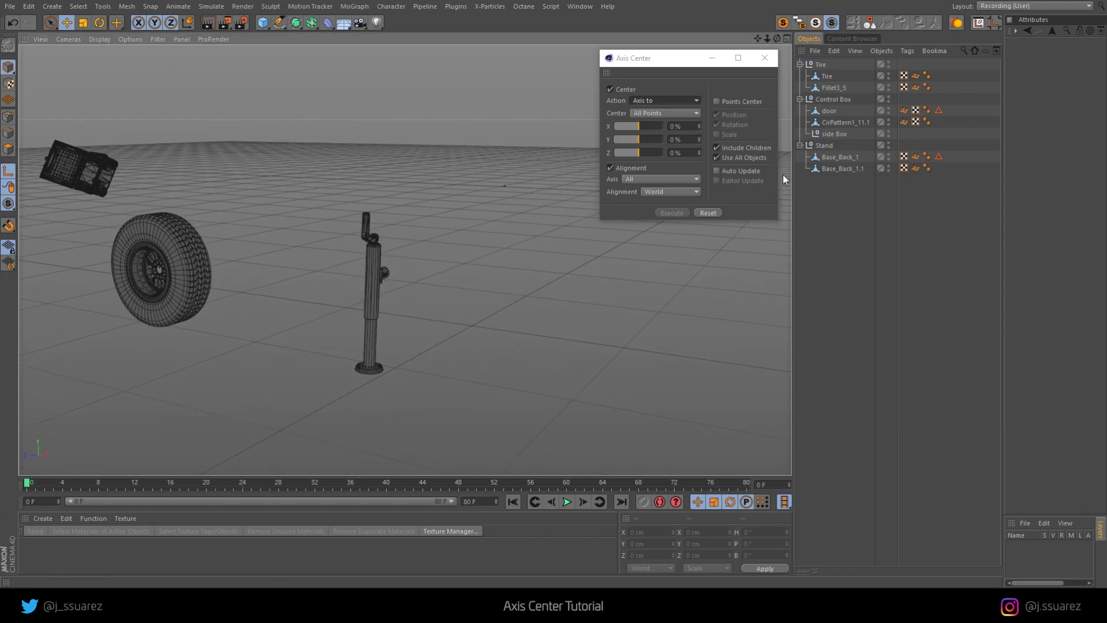
pyautogui.click(821, 146)
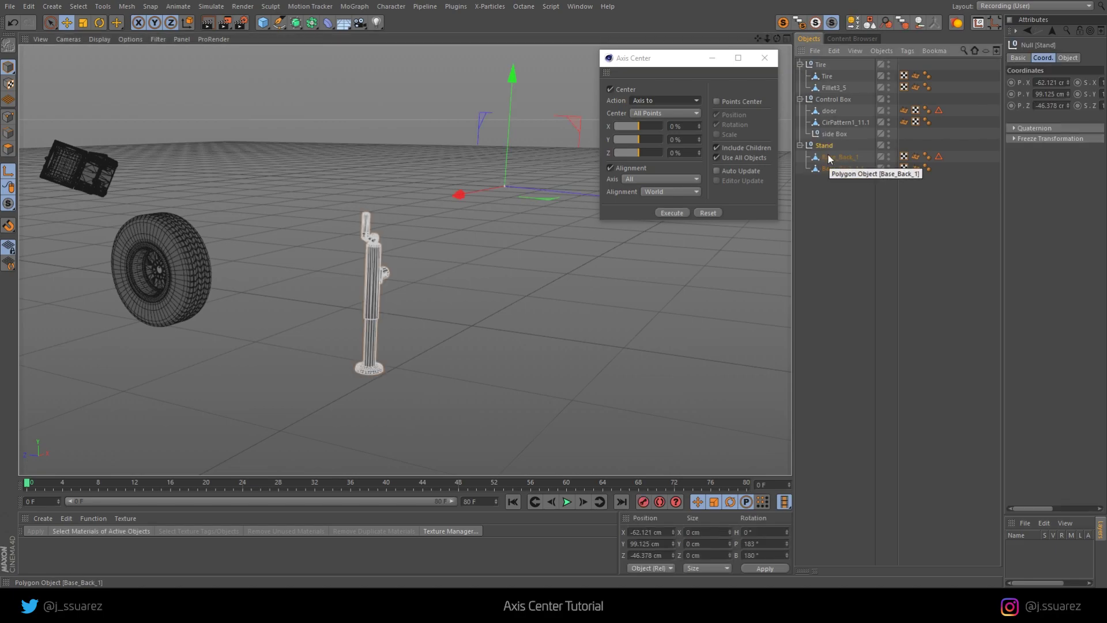
pyautogui.click(828, 157)
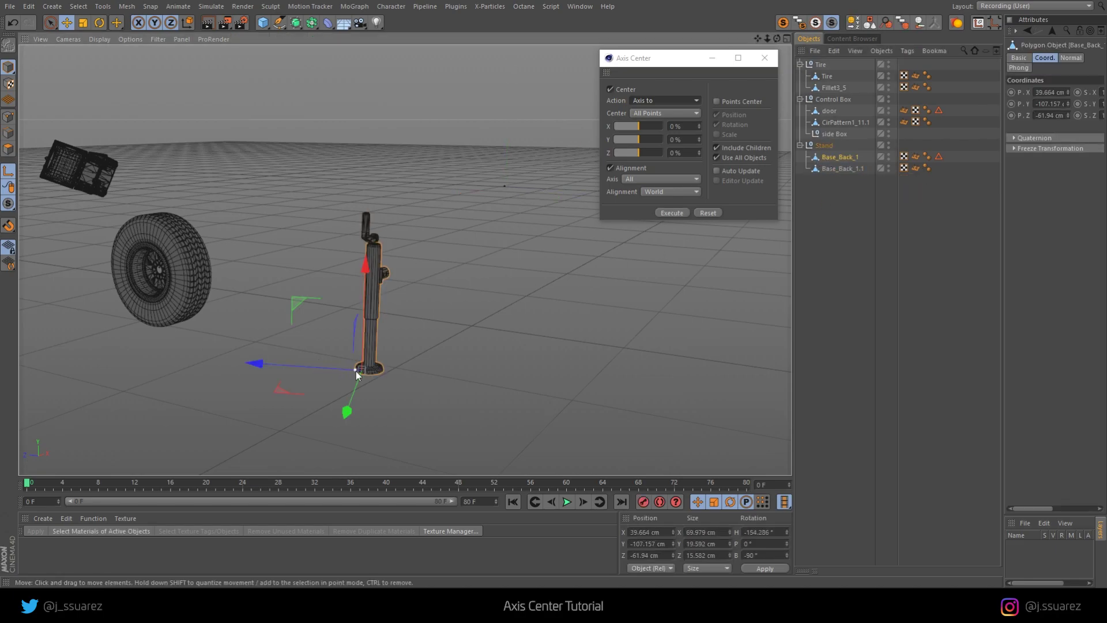
pyautogui.keyDown('alt'); pyautogui.moveTo(357, 357); pyautogui.dragTo(323, 374); pyautogui.keyUp('alt')
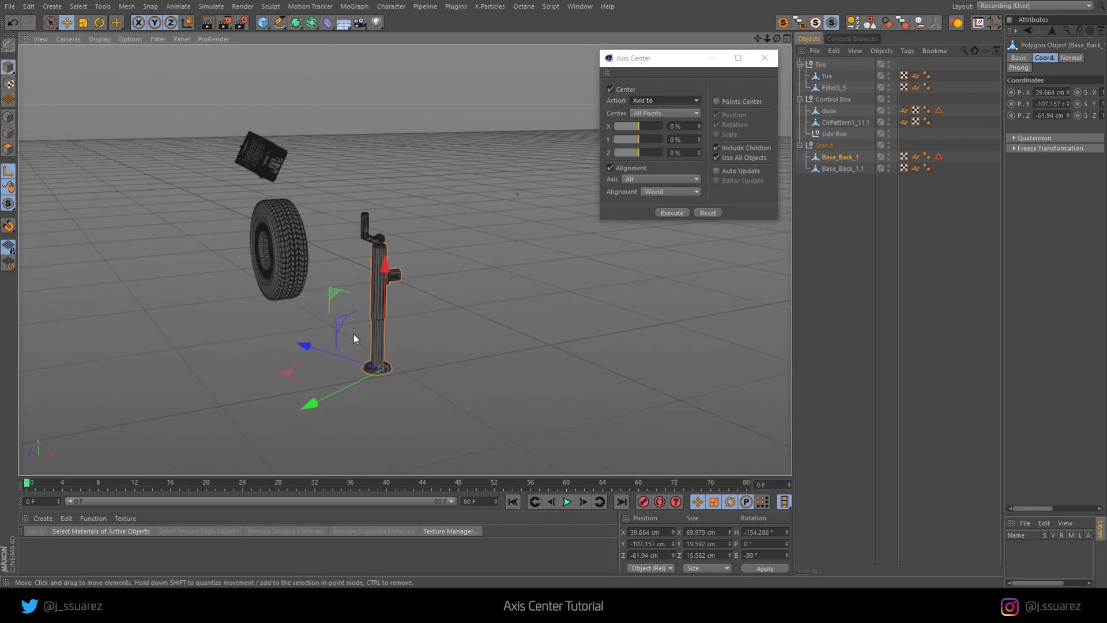
pyautogui.click(845, 167)
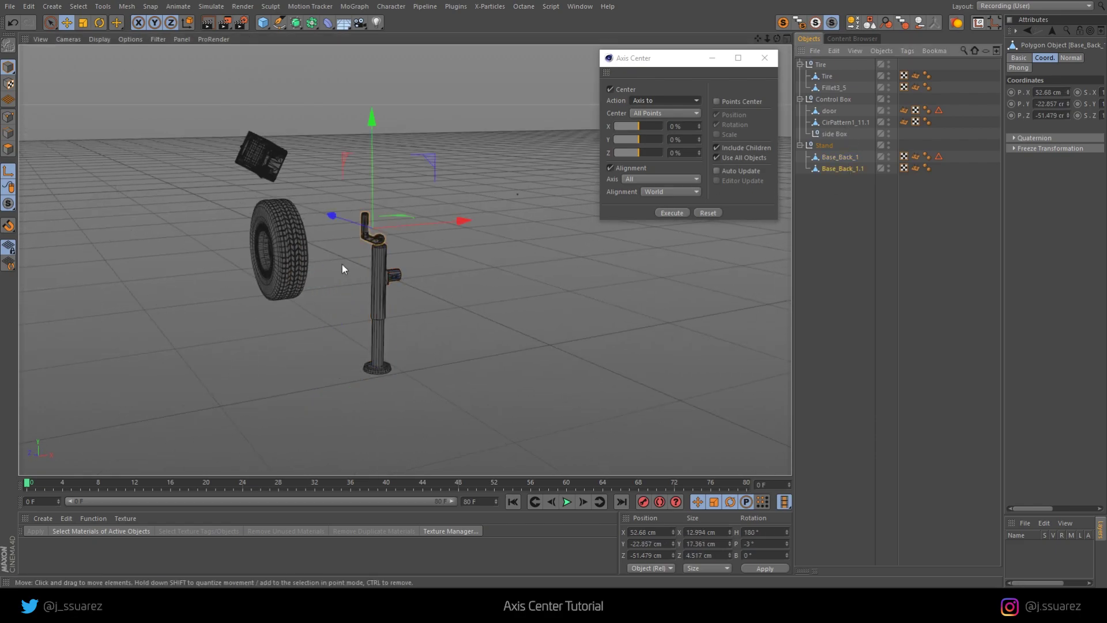
pyautogui.keyDown('alt'); pyautogui.moveTo(371, 248); pyautogui.dragTo(487, 238); pyautogui.keyUp('alt')
pyautogui.click(825, 146)
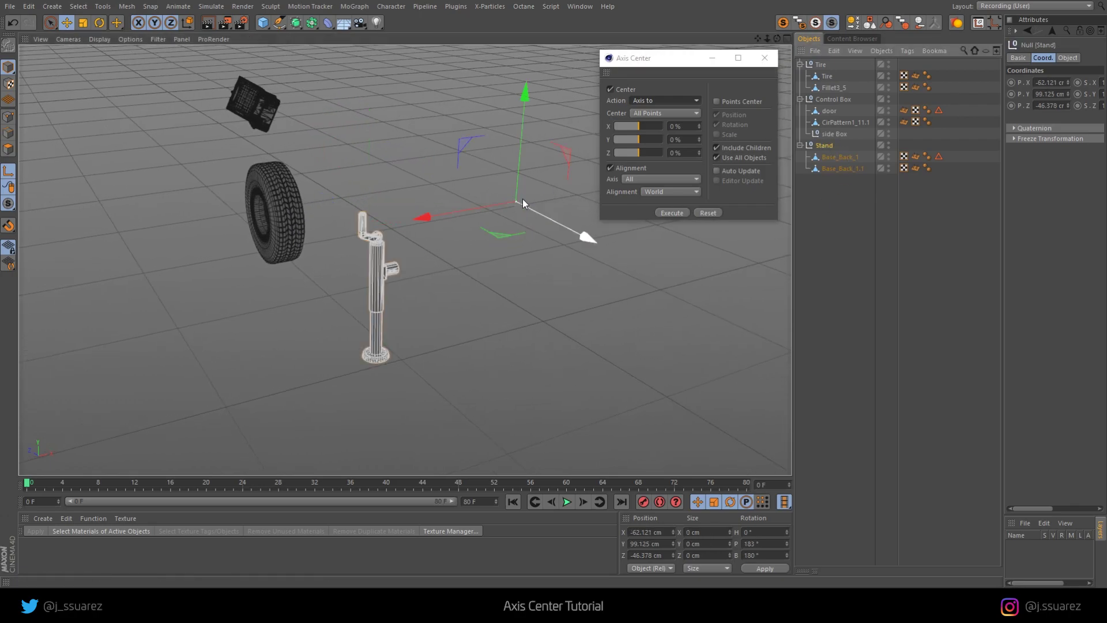
# In Axis Center, stop including child objects in the centering.
pyautogui.moveTo(672, 59); pyautogui.dragTo(676, 53)
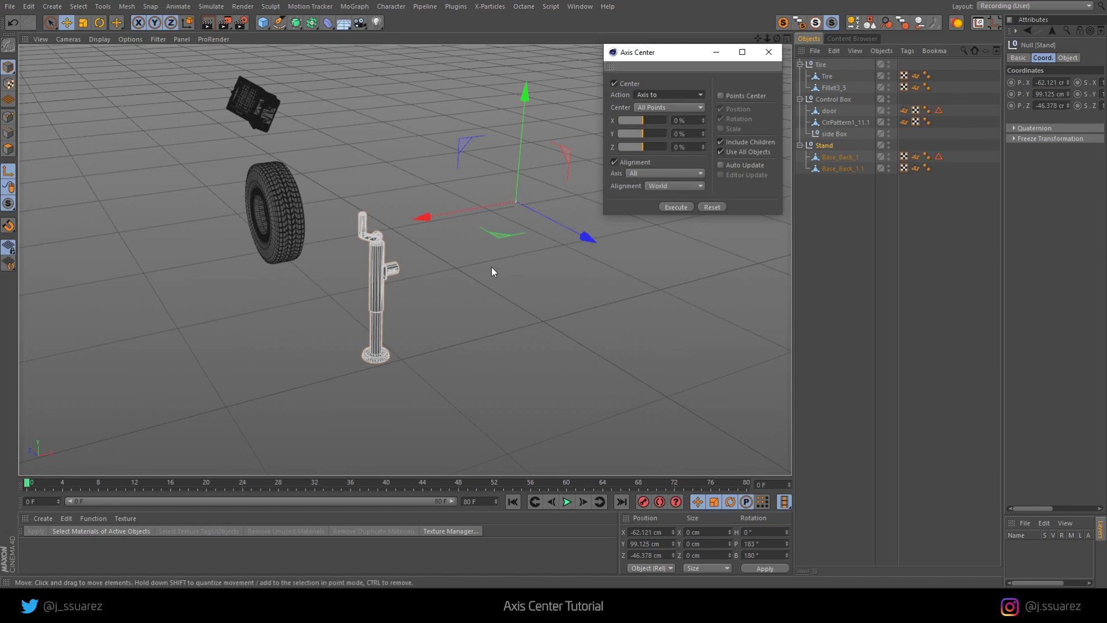
pyautogui.keyDown('alt'); pyautogui.moveTo(465, 272); pyautogui.dragTo(369, 243); pyautogui.keyUp('alt')
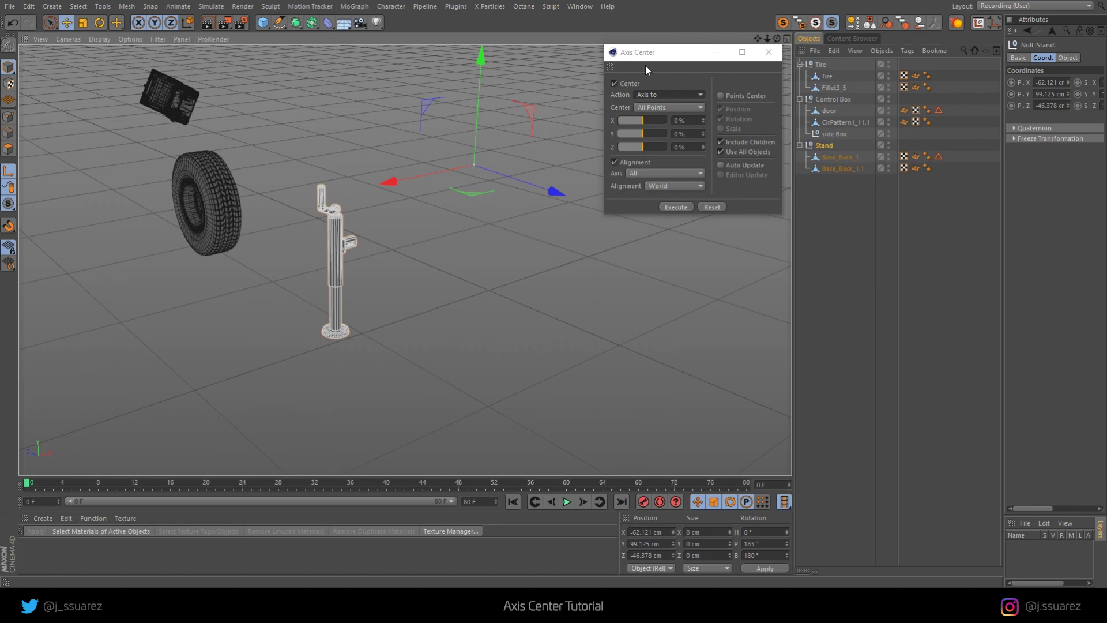
pyautogui.click(720, 142)
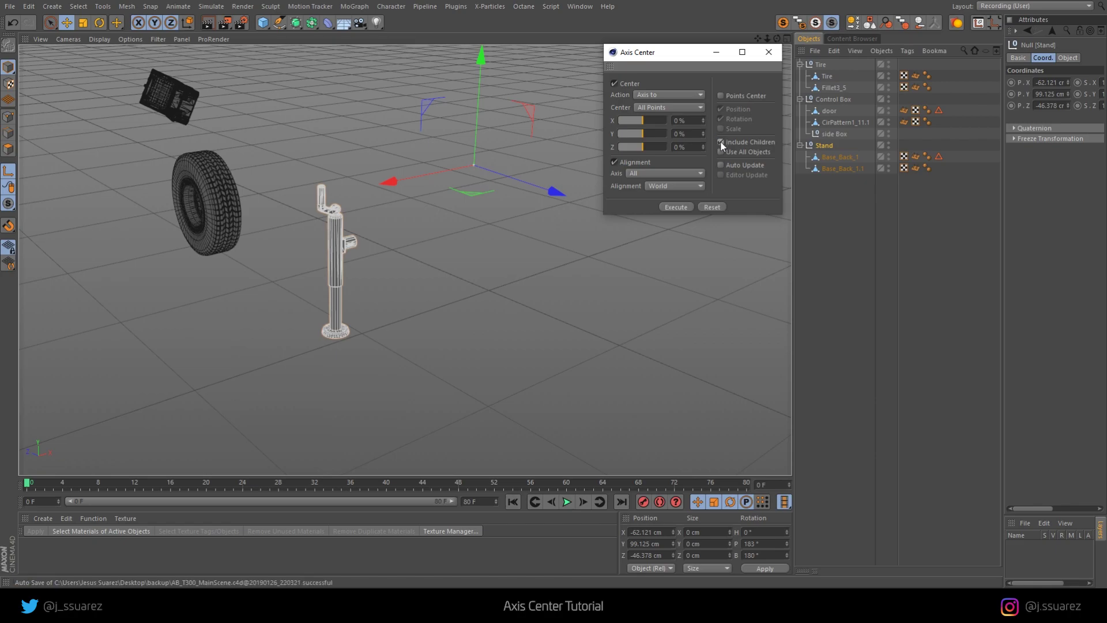
pyautogui.click(720, 152)
pyautogui.click(677, 208)
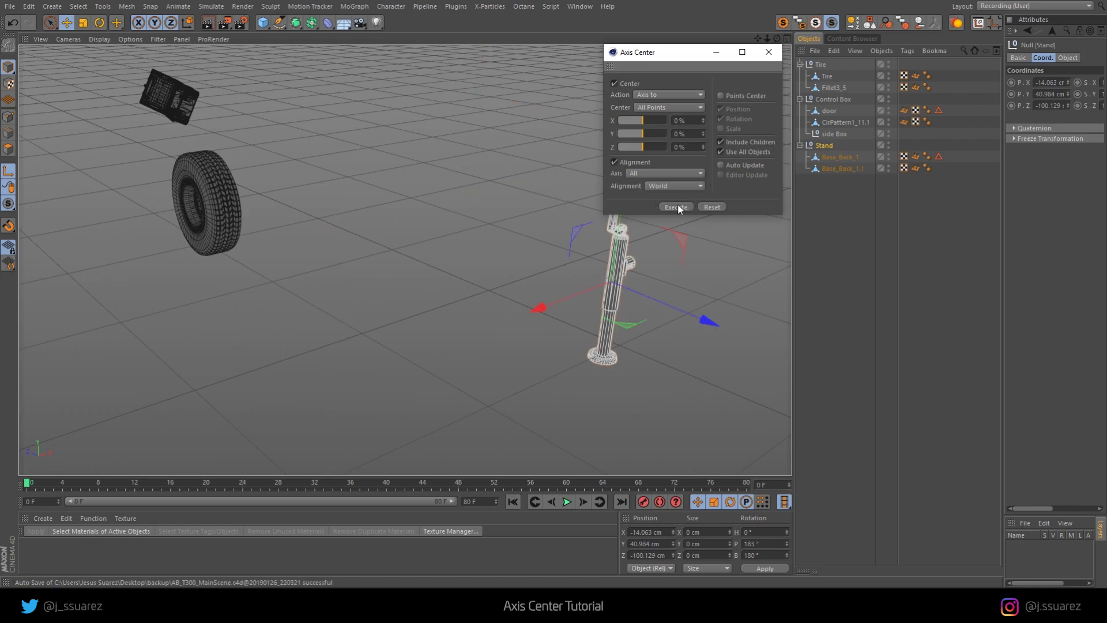
pyautogui.moveTo(586, 278); pyautogui.dragTo(437, 307, button='middle')
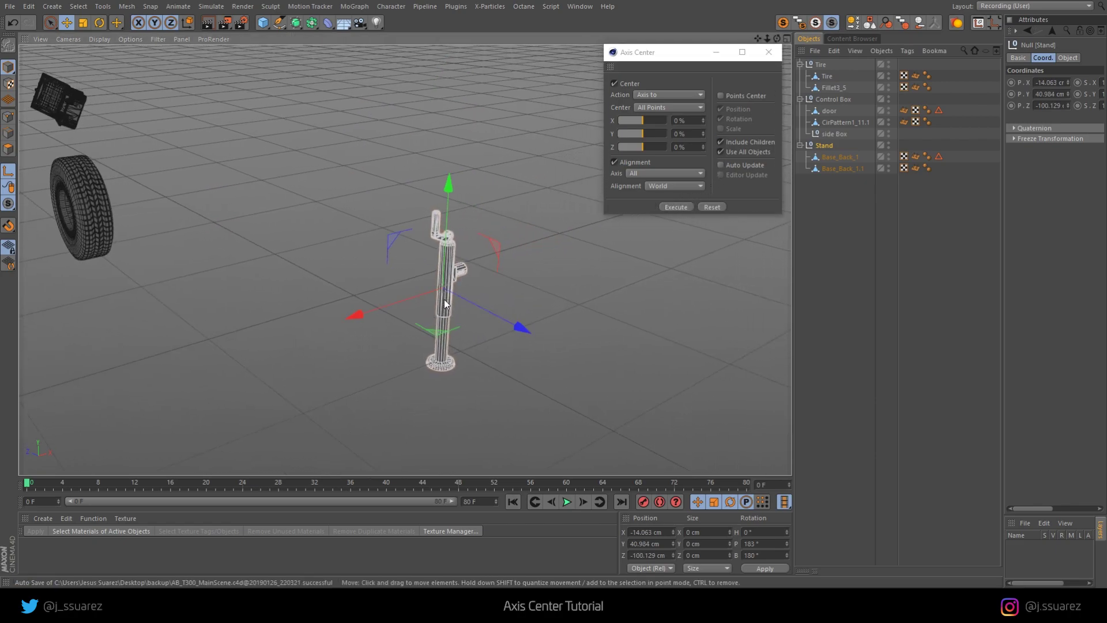
pyautogui.keyDown('alt'); pyautogui.moveTo(449, 296); pyautogui.dragTo(402, 301); pyautogui.keyUp('alt')
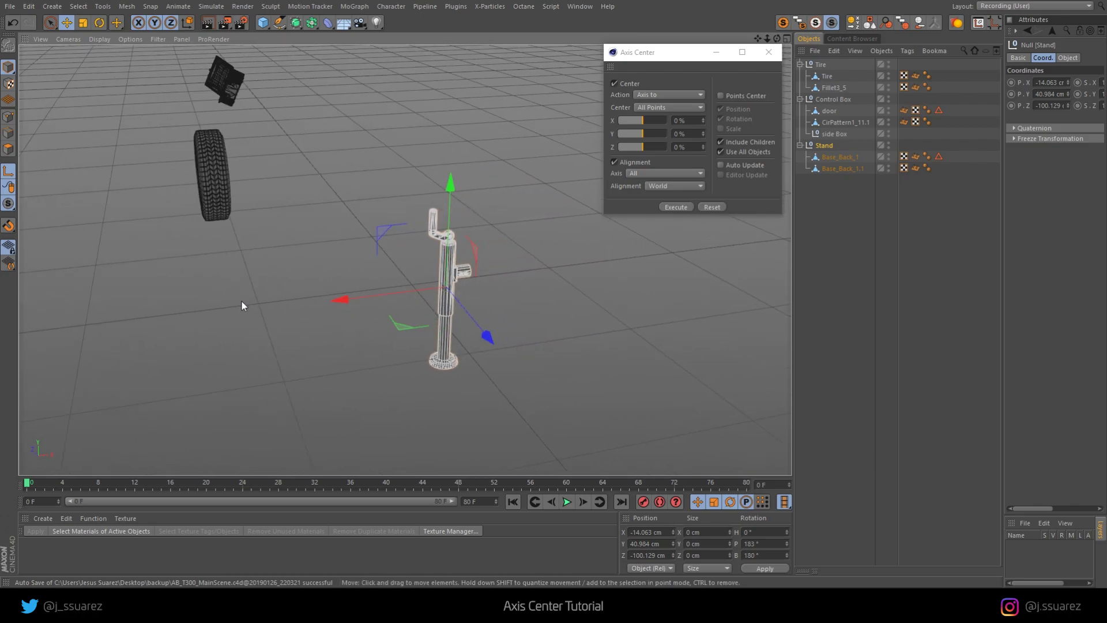
pyautogui.hotkey('ctrl', 'z')
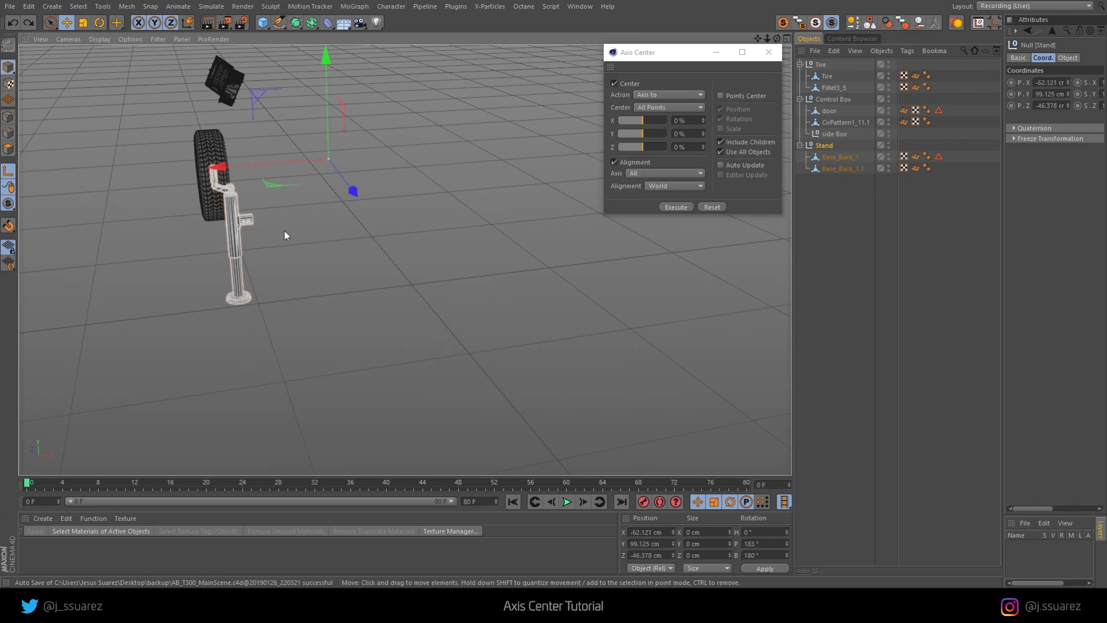
pyautogui.moveTo(272, 227); pyautogui.dragTo(445, 279, button='middle')
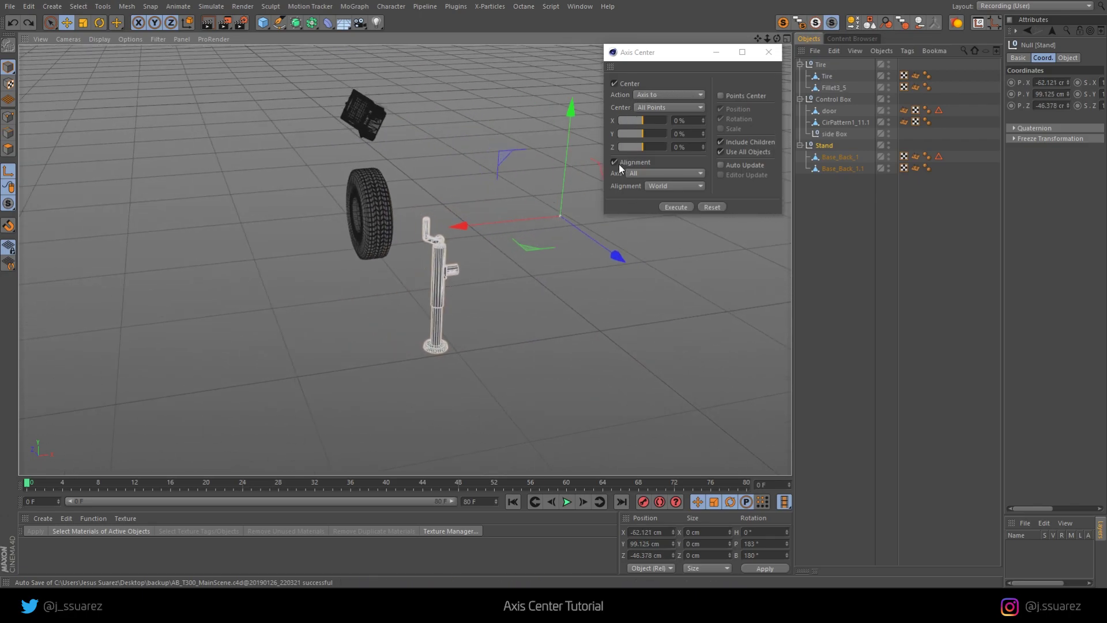
# Set the Axis Center action to Parent to and select the Base_Back_1.1 handle piece.
pyautogui.click(635, 94)
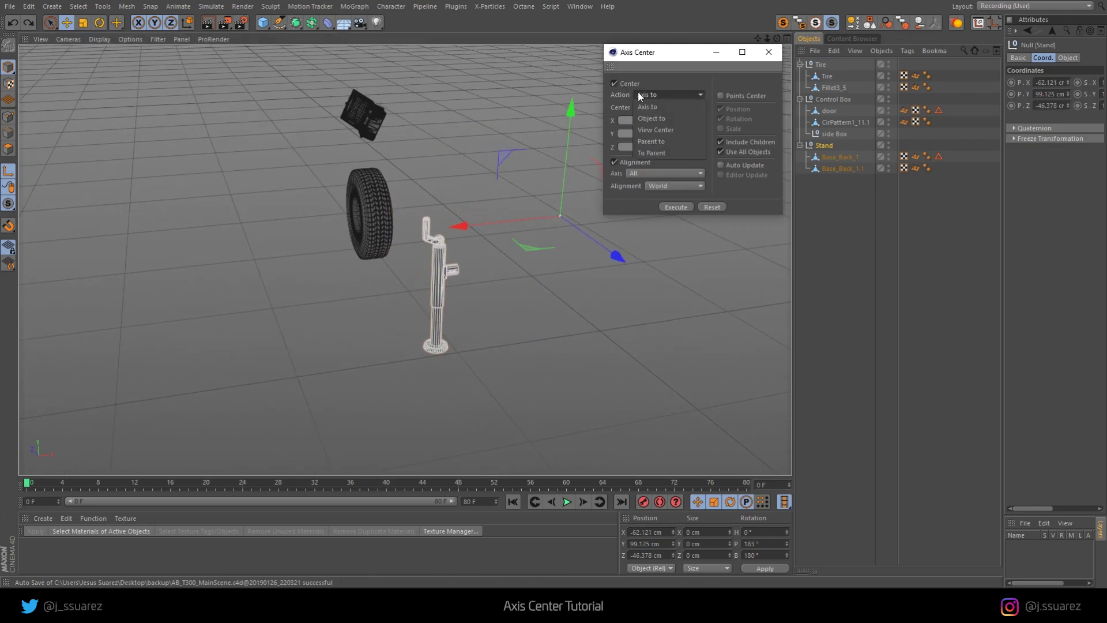
pyautogui.click(663, 144)
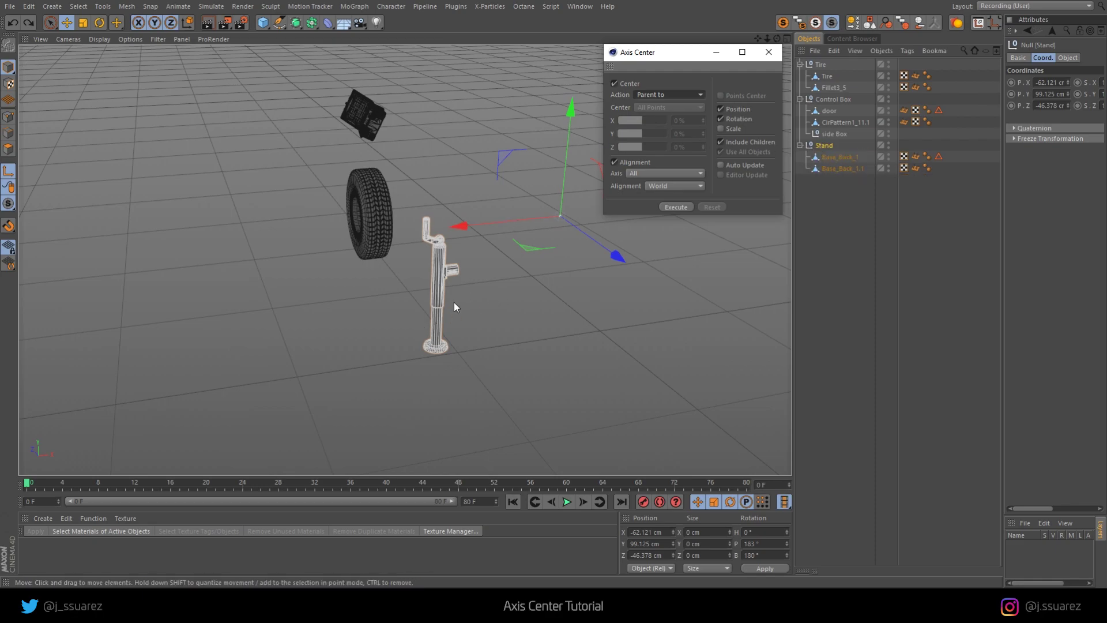
pyautogui.keyDown('alt'); pyautogui.moveTo(445, 283); pyautogui.dragTo(387, 298, button='middle'); pyautogui.keyUp('alt')
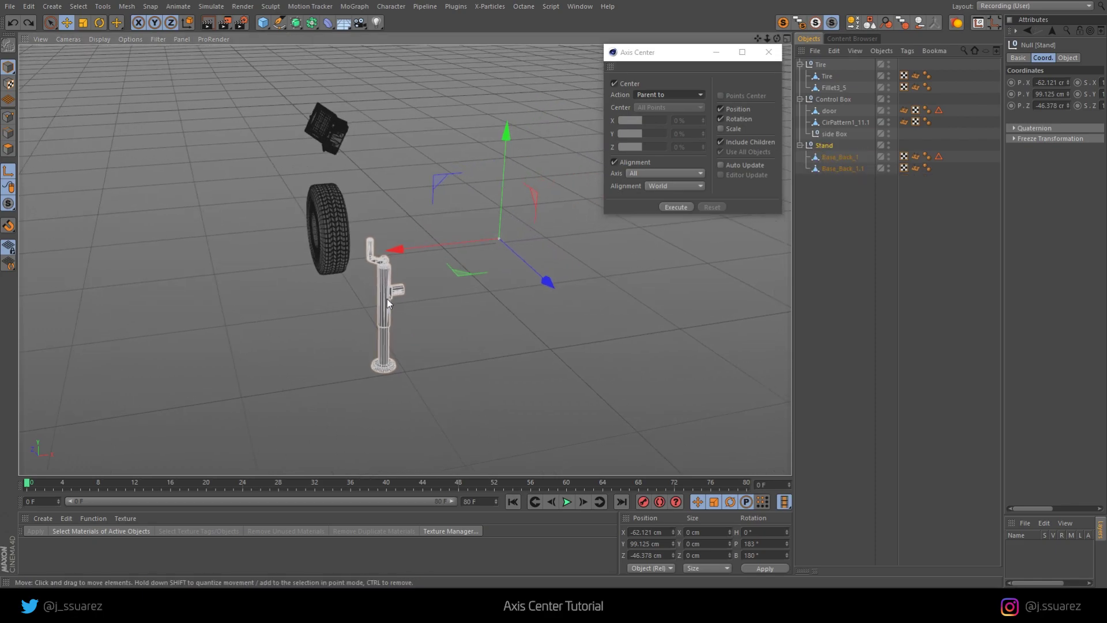
pyautogui.click(835, 160)
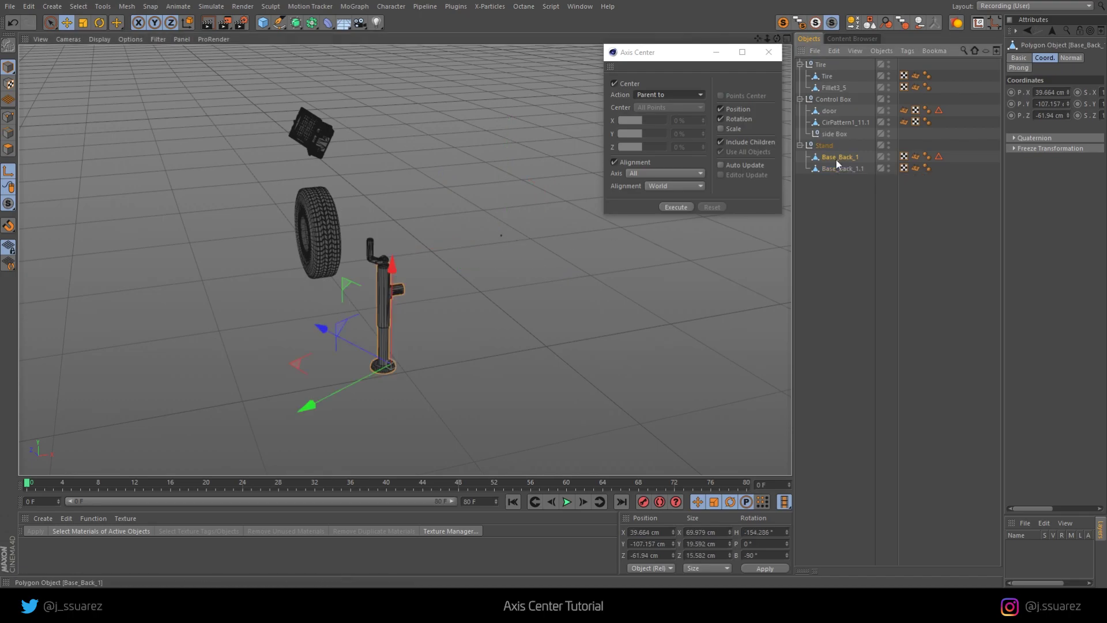
pyautogui.click(834, 170)
# Turn off Alignment and Include Children, then execute to move the Stand null onto the handle.
pyautogui.keyDown('alt'); pyautogui.moveTo(552, 309); pyautogui.dragTo(409, 261); pyautogui.keyUp('alt')
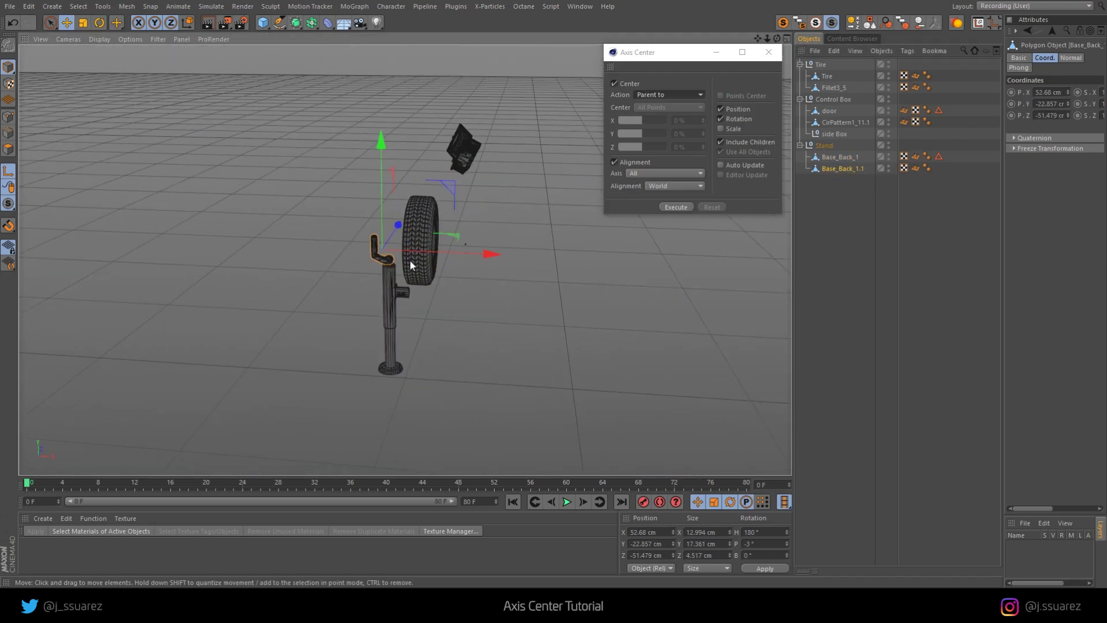
pyautogui.click(614, 163)
pyautogui.click(720, 142)
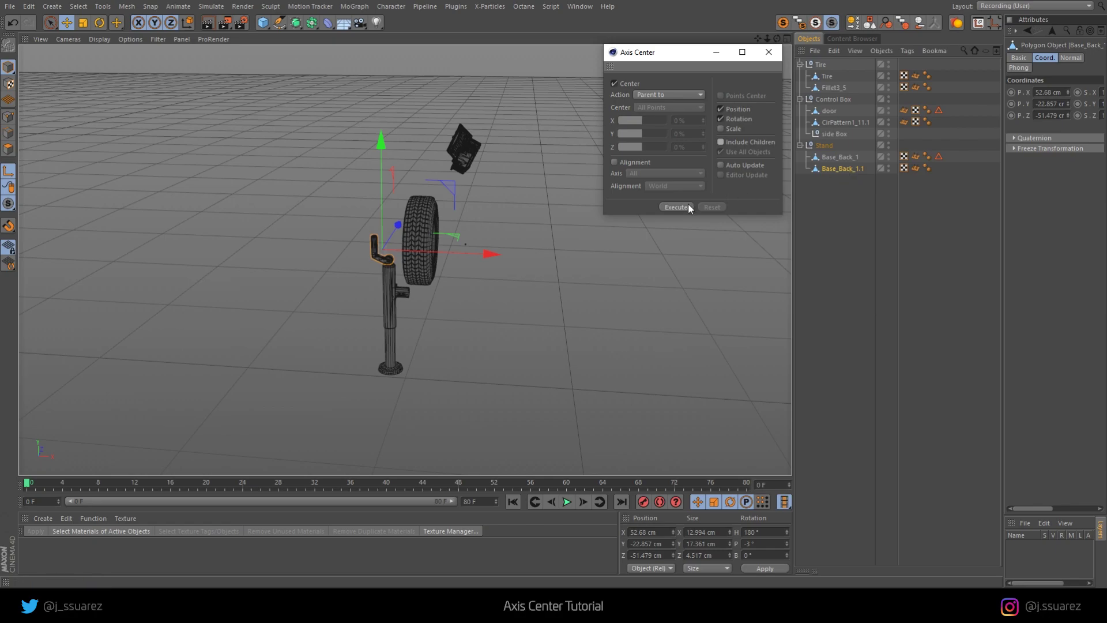
pyautogui.keyDown('alt'); pyautogui.moveTo(485, 241); pyautogui.dragTo(555, 251); pyautogui.keyUp('alt')
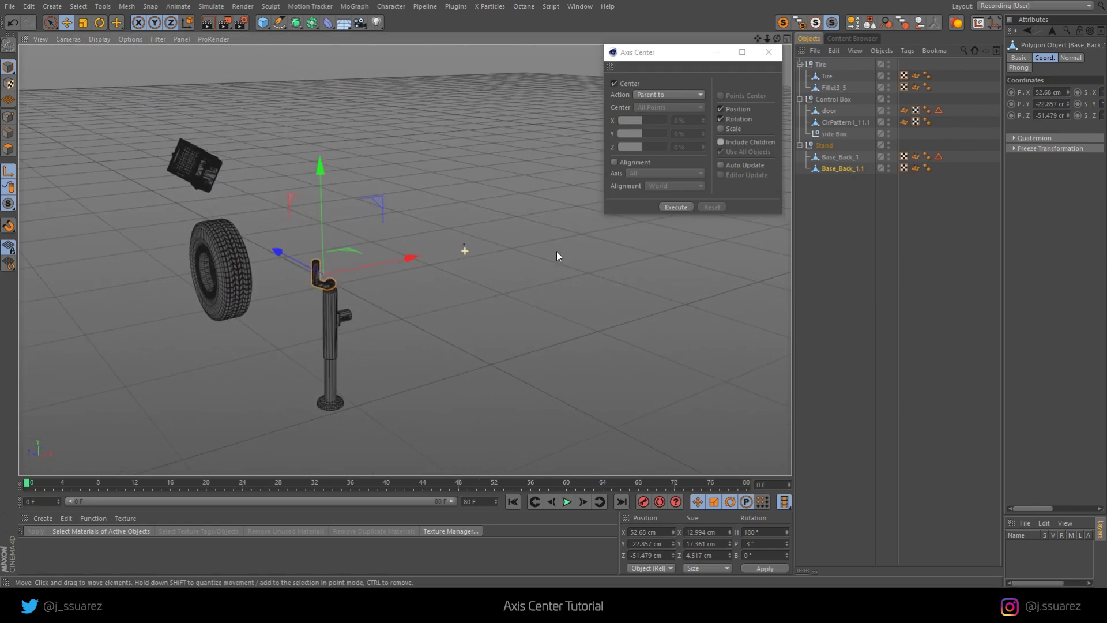
pyautogui.click(674, 206)
# Select the Stand null and check its new position at X -114.601, Y 78.993, Z 6.226 cm.
pyautogui.click(822, 145)
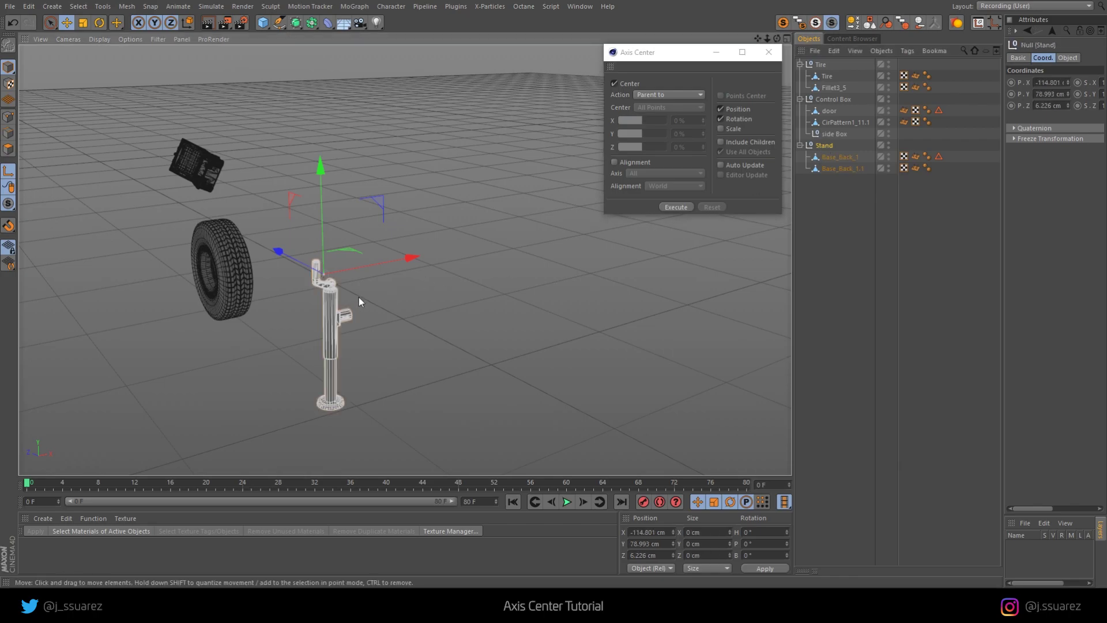
pyautogui.keyDown('alt'); pyautogui.moveTo(357, 297); pyautogui.dragTo(303, 299); pyautogui.keyUp('alt')
pyautogui.scroll(3, 420, 270)
pyautogui.scroll(2, 420, 265)
pyautogui.keyDown('alt'); pyautogui.moveTo(420, 265); pyautogui.dragTo(353, 274); pyautogui.keyUp('alt')
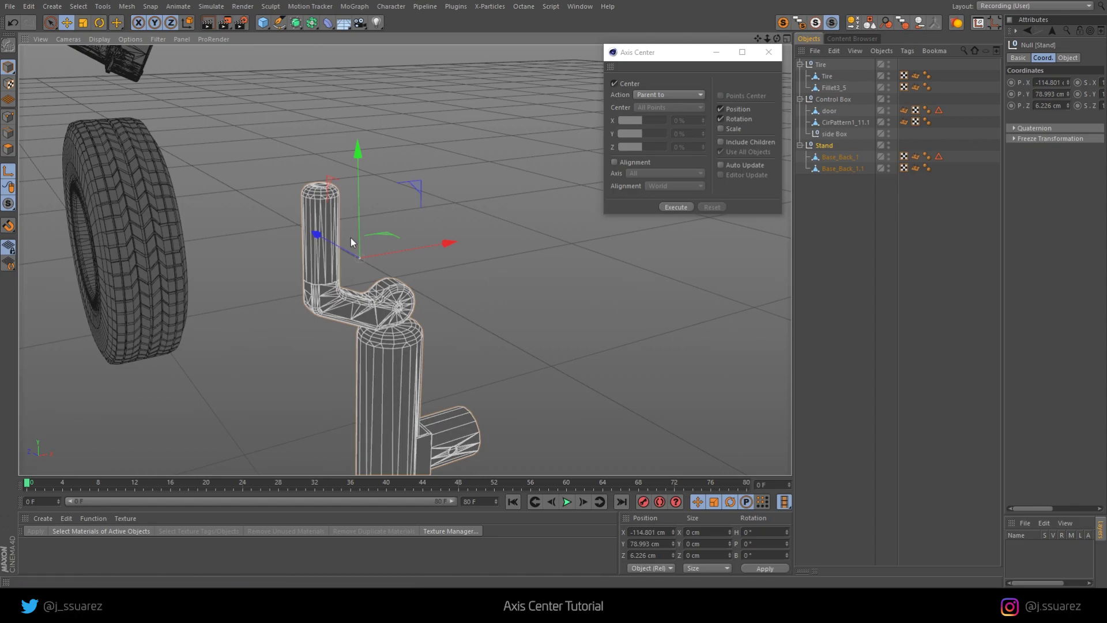
# Check Base_Back_1.1's coordinates and orbit to a side view of the tire and stand.
pyautogui.click(850, 169)
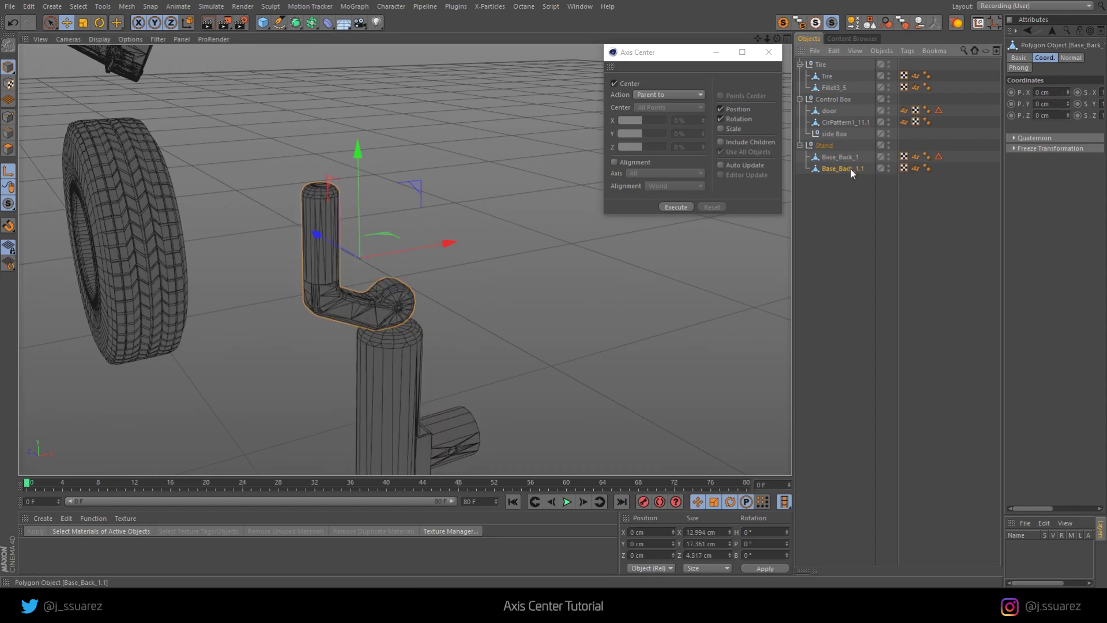
pyautogui.scroll(-3, 407, 340)
pyautogui.scroll(3, 406, 343)
pyautogui.keyDown('alt'); pyautogui.moveTo(427, 233); pyautogui.dragTo(379, 368); pyautogui.keyUp('alt')
pyautogui.keyDown('alt'); pyautogui.moveTo(394, 205); pyautogui.dragTo(408, 107); pyautogui.keyUp('alt')
# In Edges mode, select Base_Back_1's lower-pole edges from its Edge Selection tag.
pyautogui.click(843, 156)
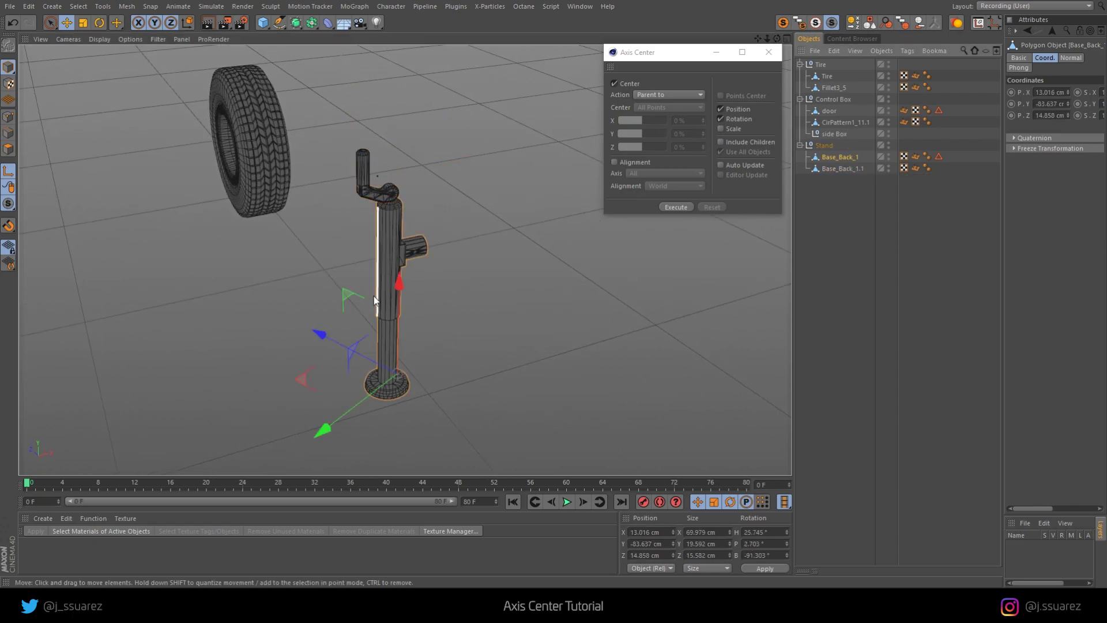
pyautogui.keyDown('alt'); pyautogui.moveTo(374, 295); pyautogui.dragTo(403, 184); pyautogui.keyUp('alt')
pyautogui.press('Return')
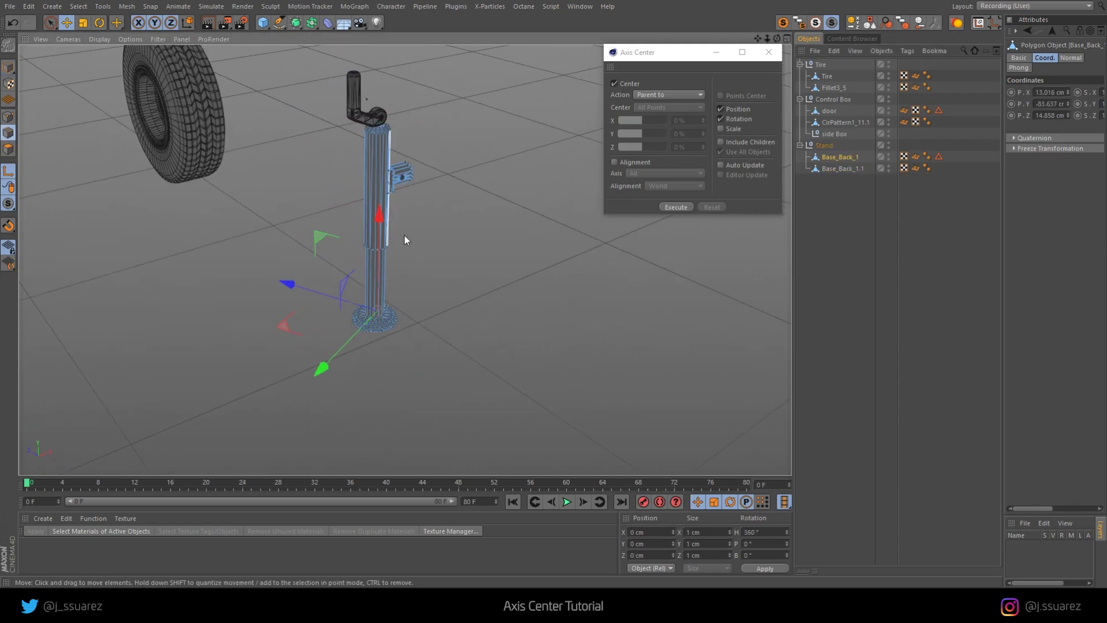
pyautogui.moveTo(417, 243)
pyautogui.keyDown('alt'); pyautogui.mouseDown()
pyautogui.moveTo(408, 227)
pyautogui.moveTo(430, 230)
pyautogui.mouseUp(); pyautogui.keyUp('alt')
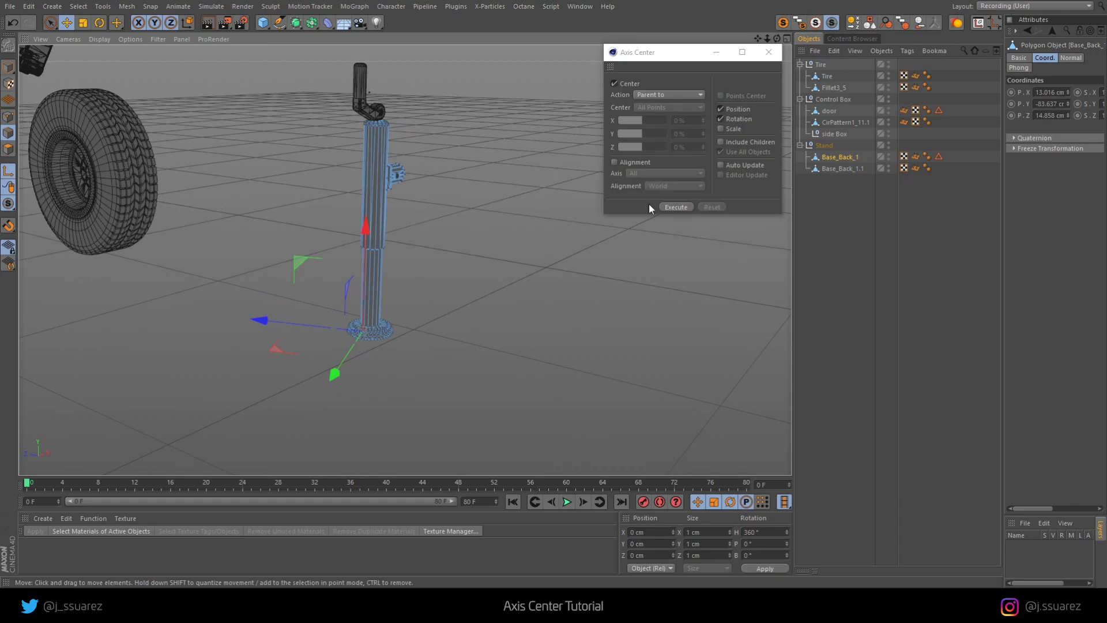
pyautogui.click(939, 157)
pyautogui.moveTo(384, 287); pyautogui.dragTo(346, 253)
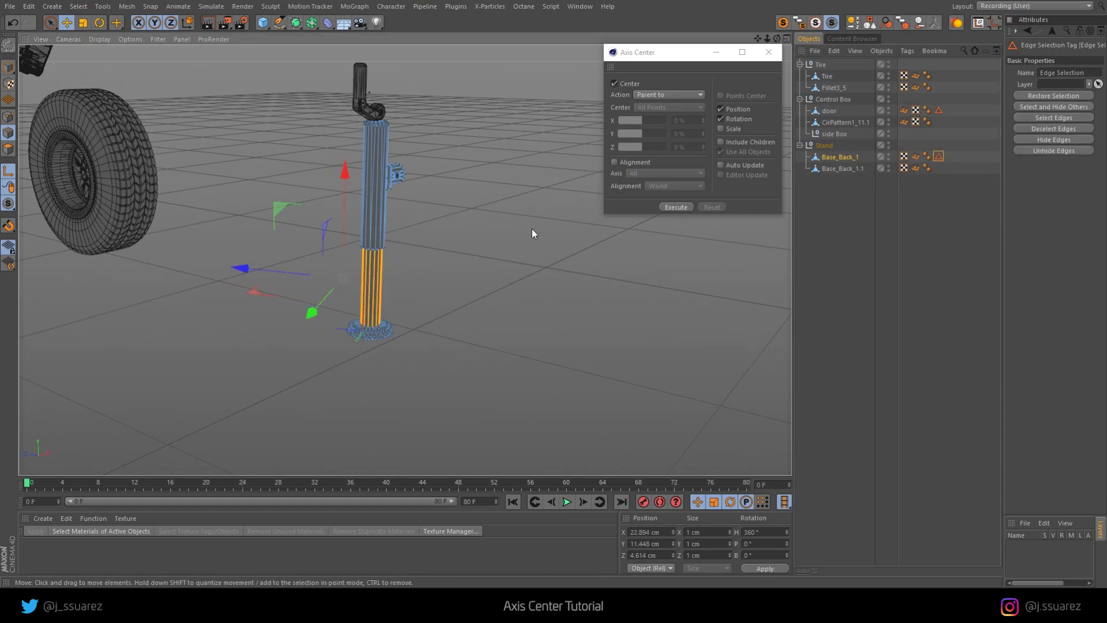
# Centre Base_Back_1's axis on its selected edges with the Axis to action, excluding children.
pyautogui.click(8, 71)
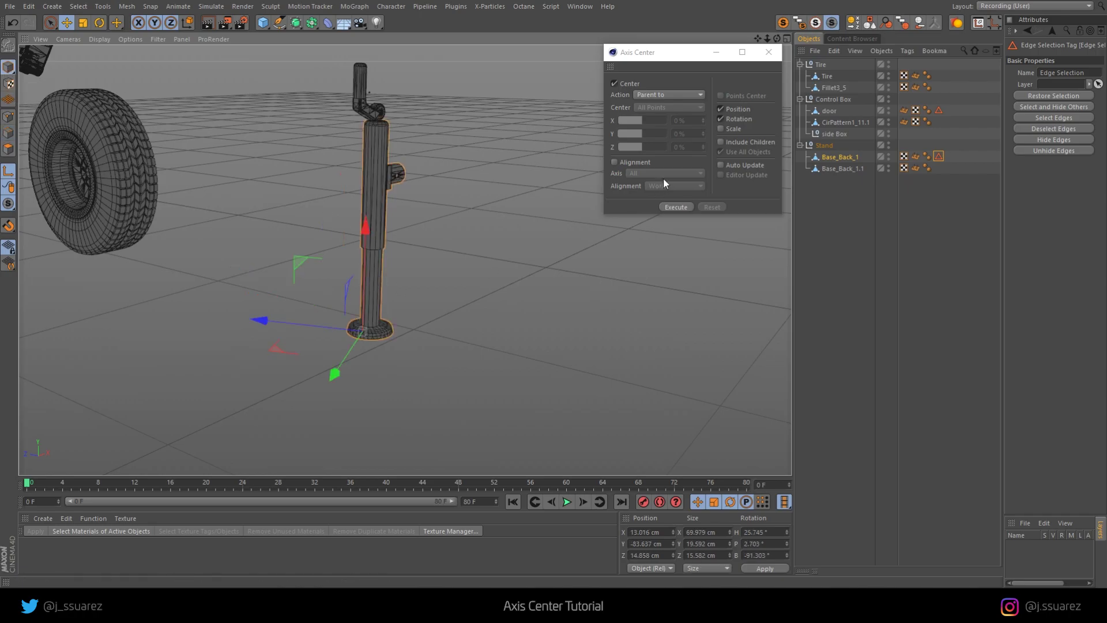
pyautogui.click(661, 94)
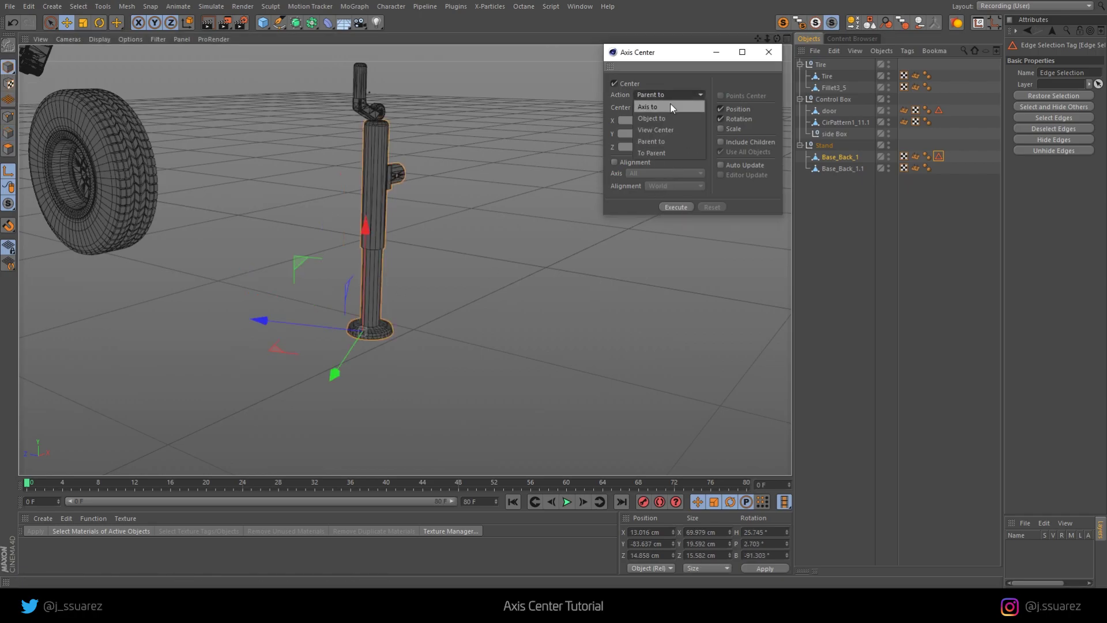
pyautogui.click(670, 104)
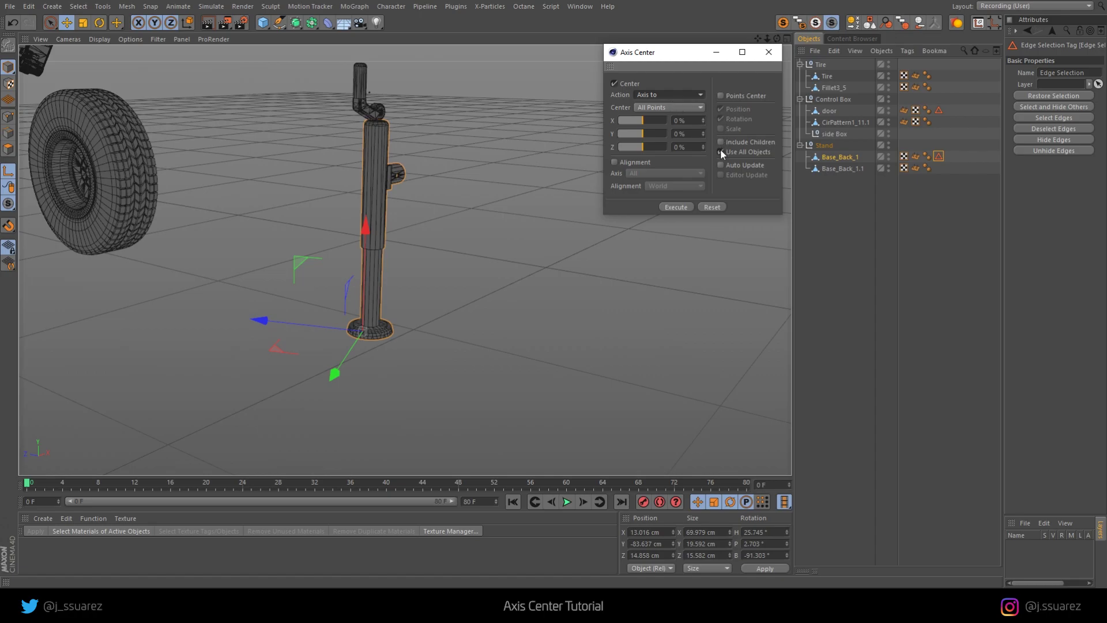
pyautogui.click(721, 149)
pyautogui.click(662, 105)
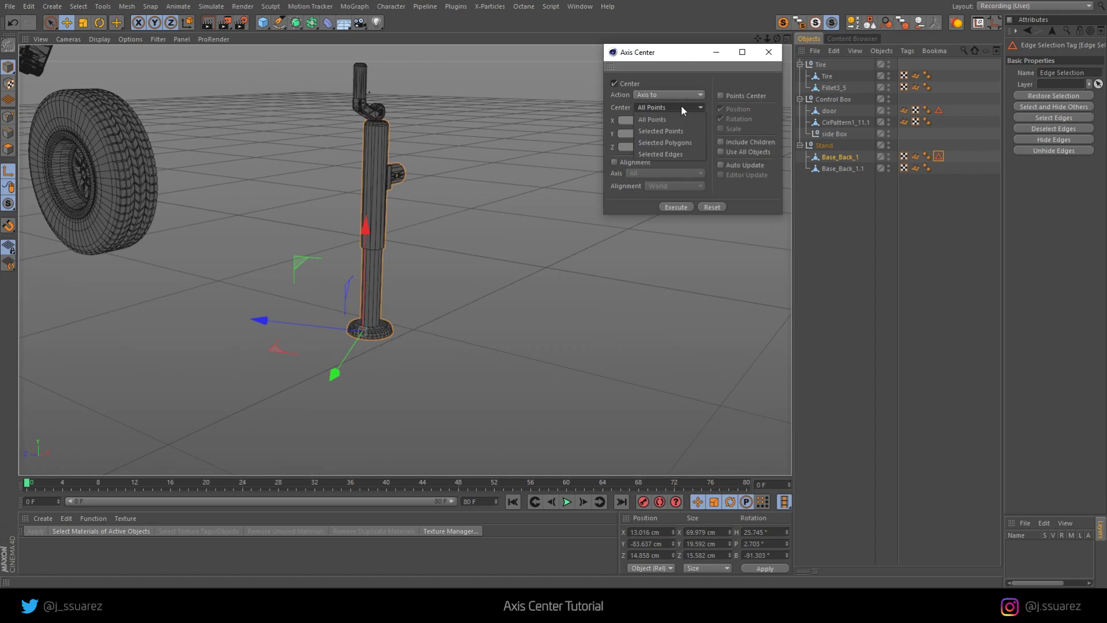
pyautogui.click(679, 153)
pyautogui.click(677, 207)
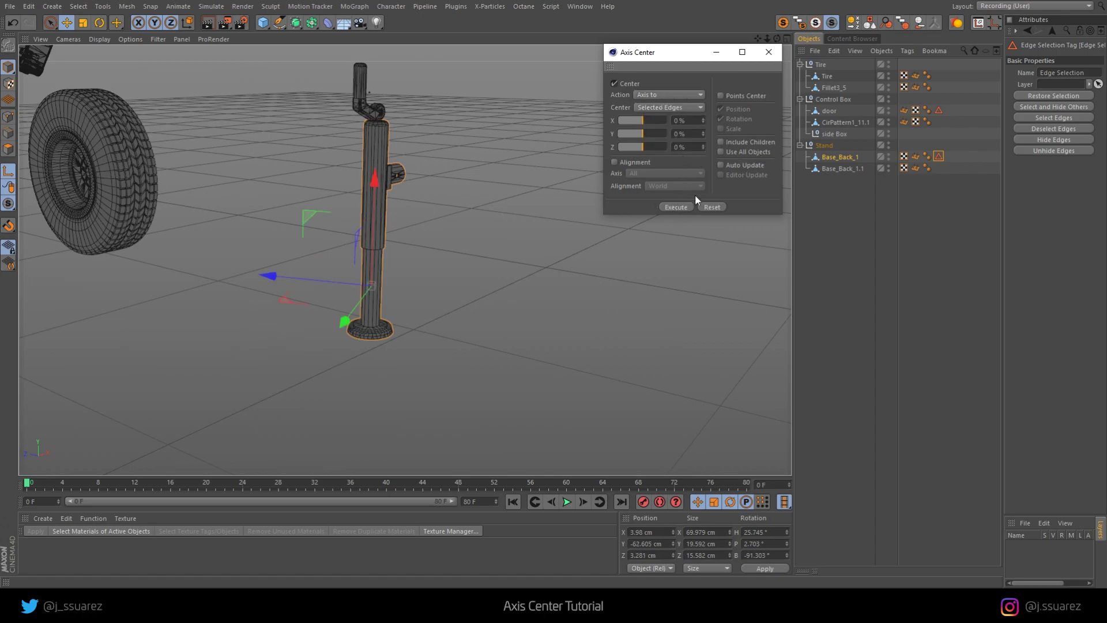
pyautogui.keyDown('alt'); pyautogui.moveTo(541, 226); pyautogui.dragTo(666, 146); pyautogui.keyUp('alt')
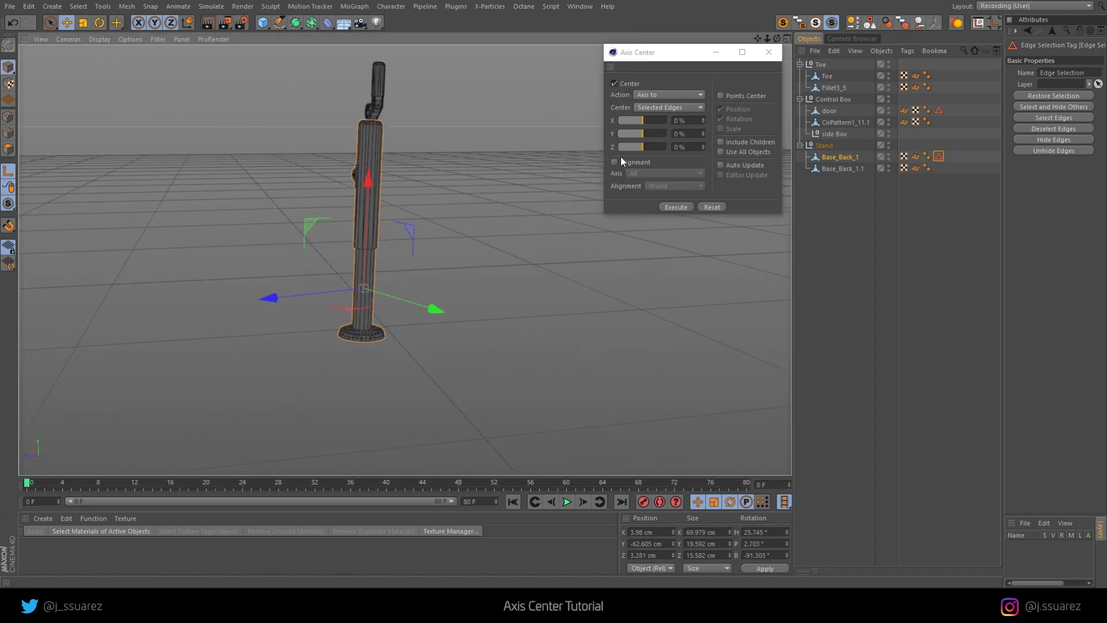
# Align all of Base_Back_1's axes to the selected edges, giving P -87°, B -115.714°.
pyautogui.click(620, 85)
pyautogui.click(636, 162)
pyautogui.click(663, 172)
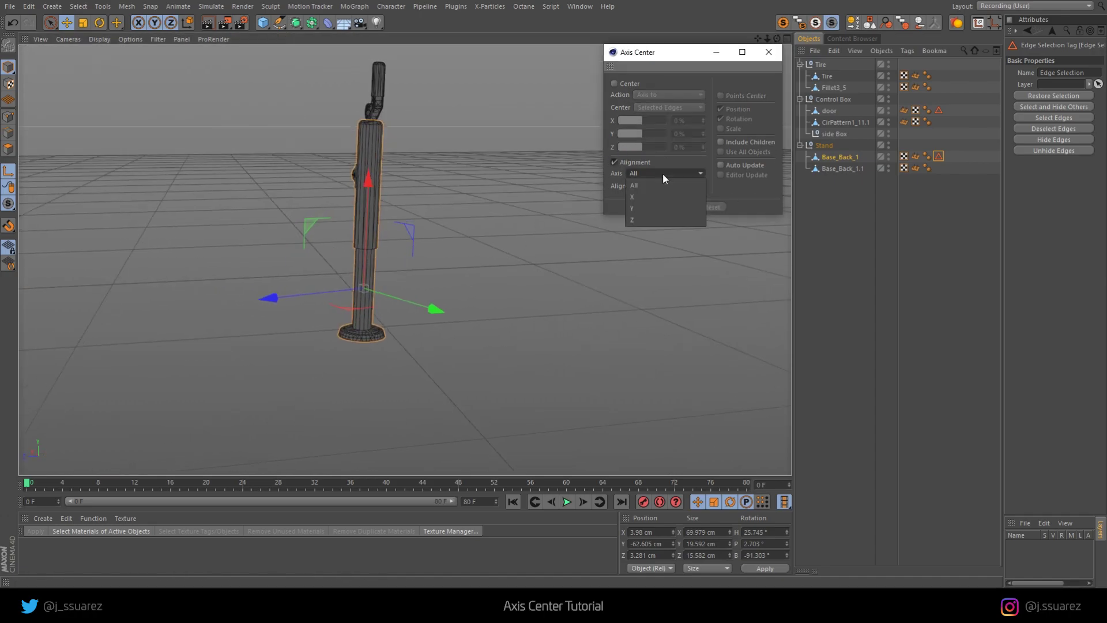
pyautogui.click(642, 186)
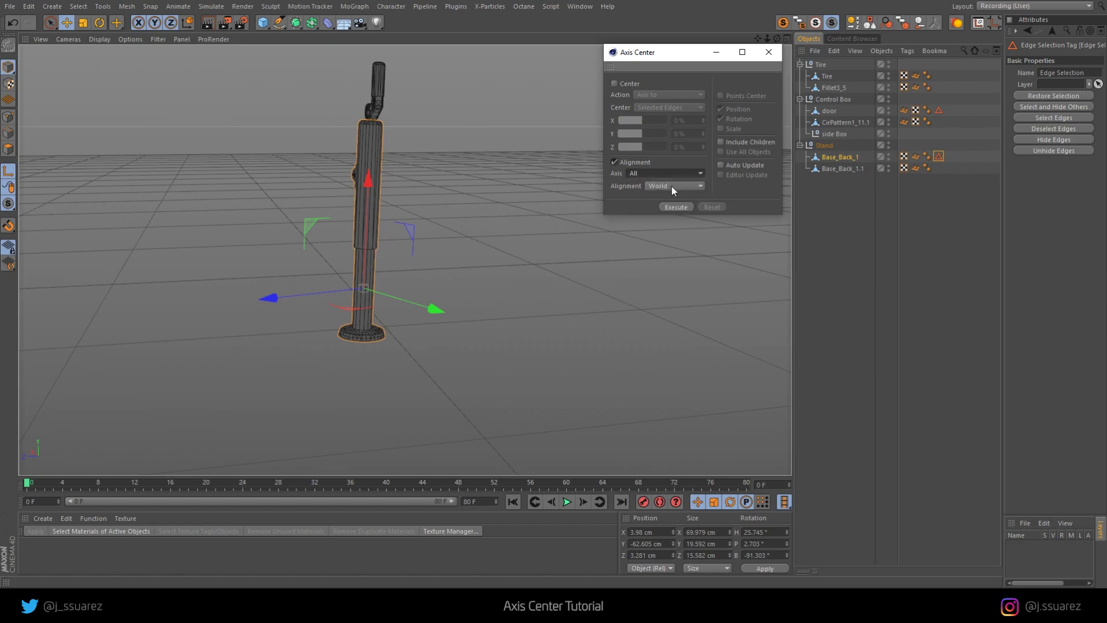
pyautogui.click(671, 185)
pyautogui.click(672, 211)
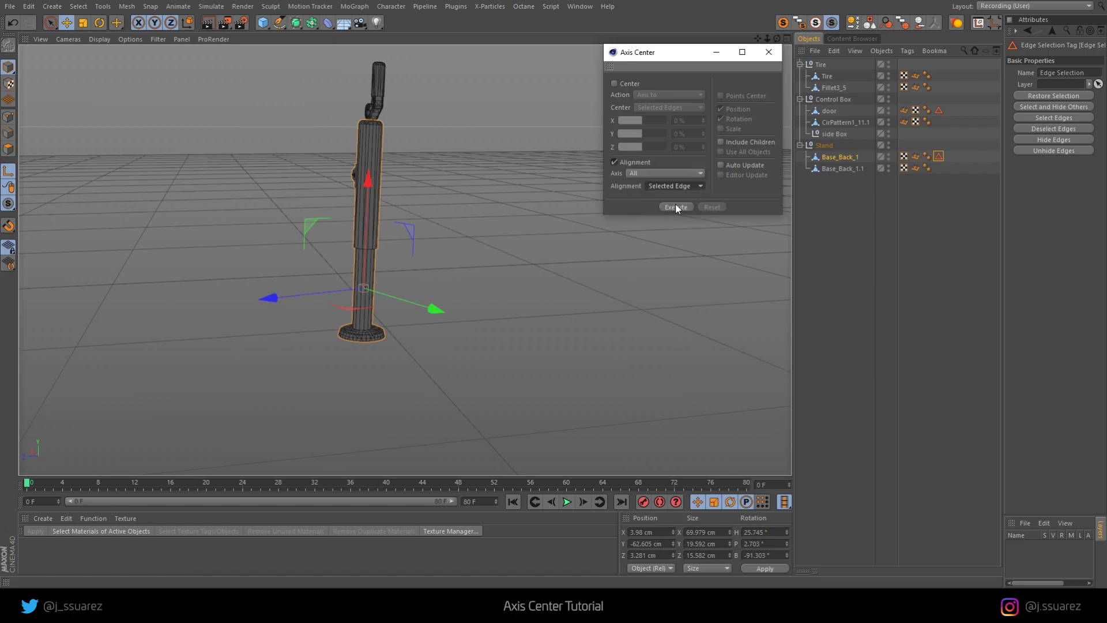
pyautogui.click(676, 206)
pyautogui.keyDown('alt'); pyautogui.moveTo(370, 230); pyautogui.dragTo(270, 246); pyautogui.keyUp('alt')
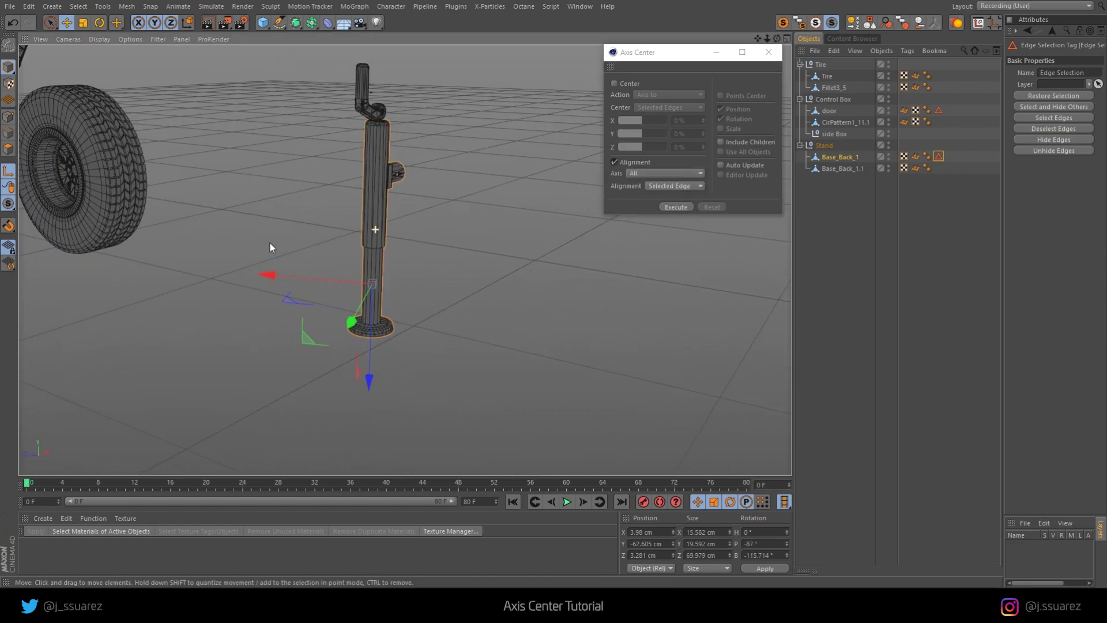
pyautogui.scroll(-3, 370, 206)
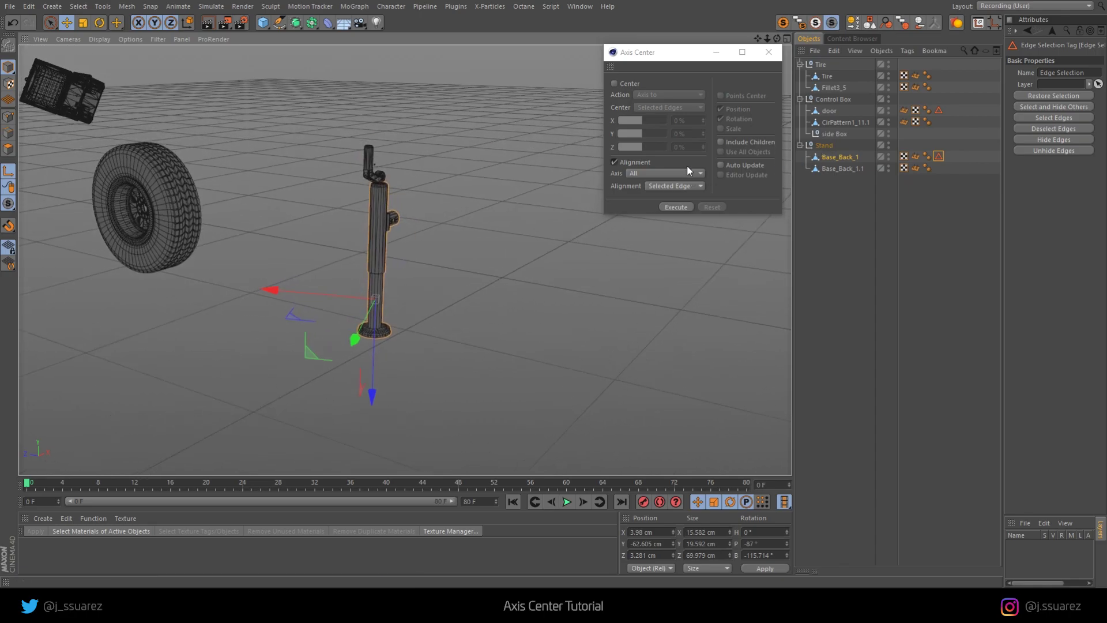
# In Axis Center, turn Alignment off, Center back on, and set the action to Parent to.
pyautogui.click(616, 162)
pyautogui.click(623, 83)
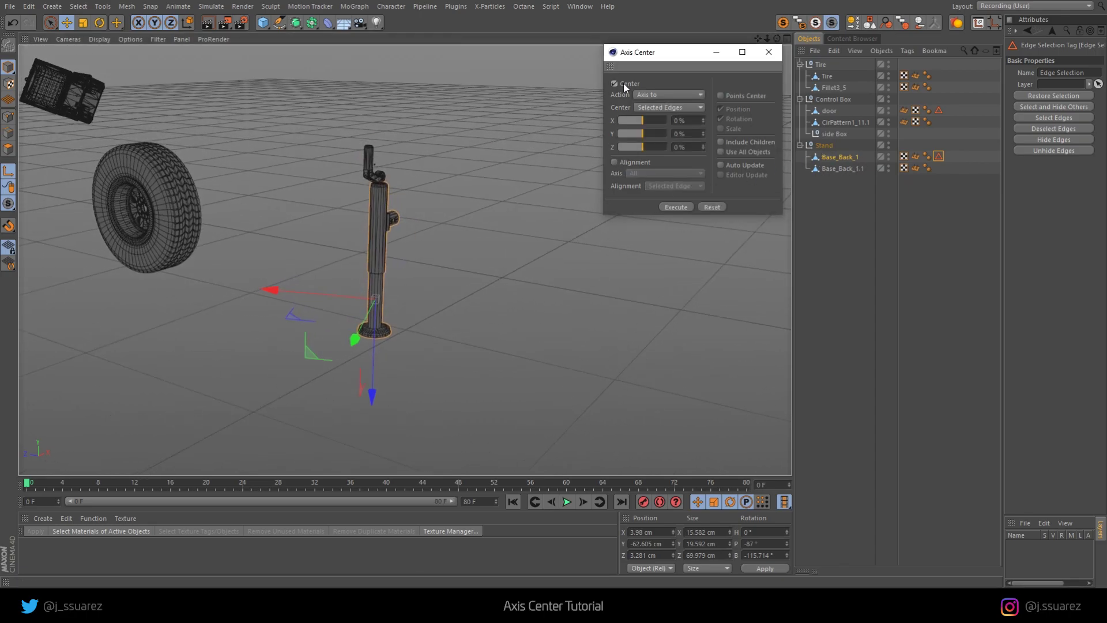
pyautogui.click(659, 91)
pyautogui.click(663, 140)
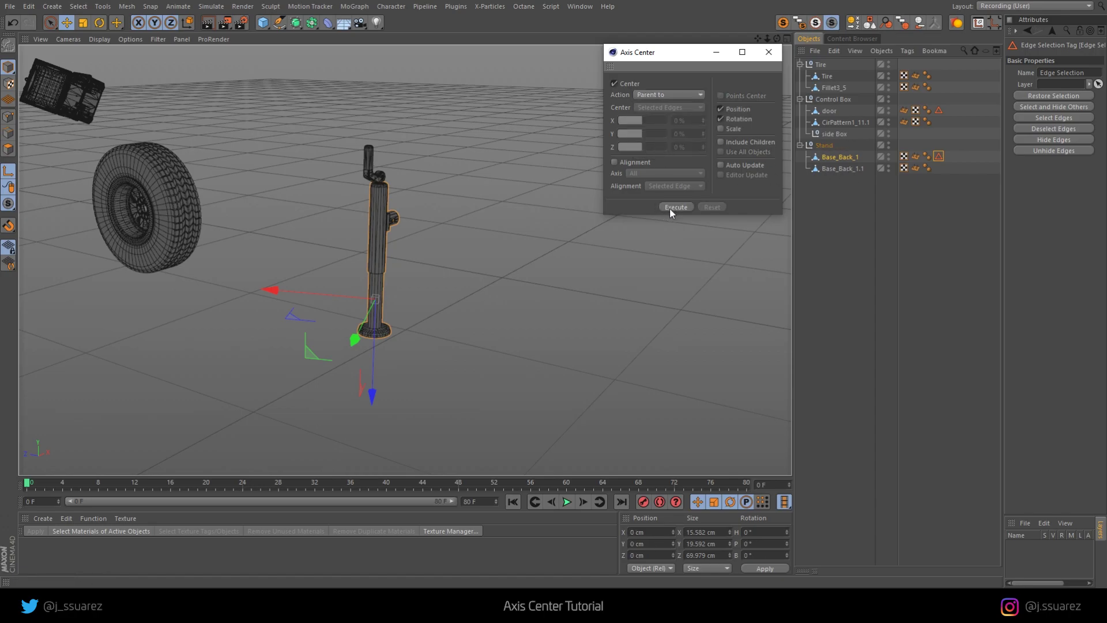
# Select the Stand null, test-rotate it to check its pivot, and undo the turn.
pyautogui.click(829, 146)
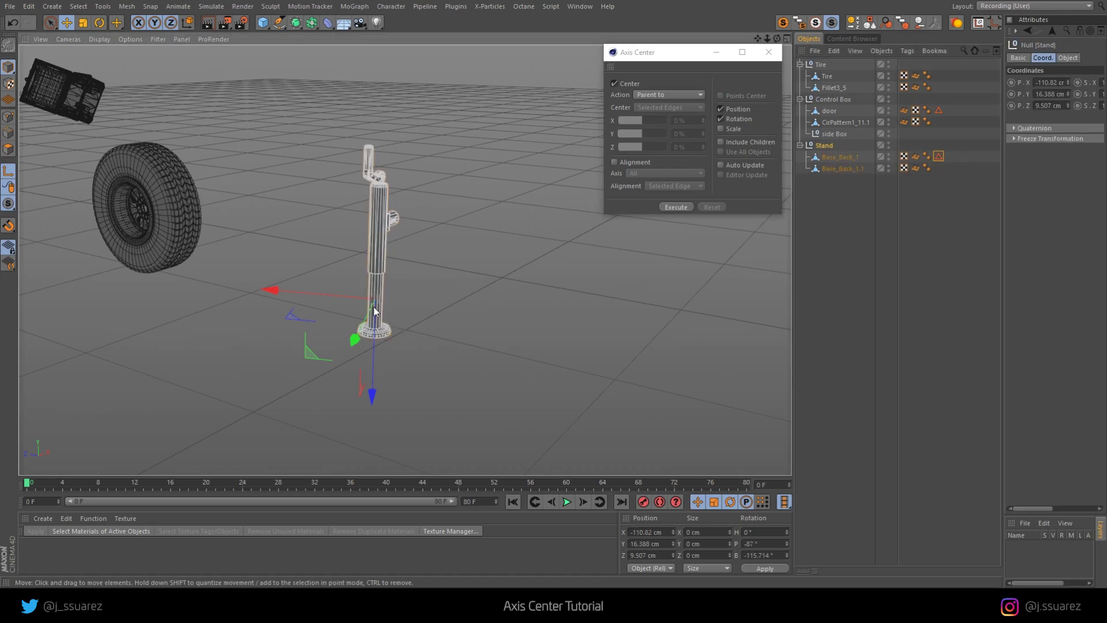
pyautogui.keyDown('alt'); pyautogui.moveTo(373, 311); pyautogui.dragTo(253, 303); pyautogui.keyUp('alt')
pyautogui.press('r')
pyautogui.moveTo(369, 327); pyautogui.dragTo(450, 326)
pyautogui.hotkey('ctrl', 'z')
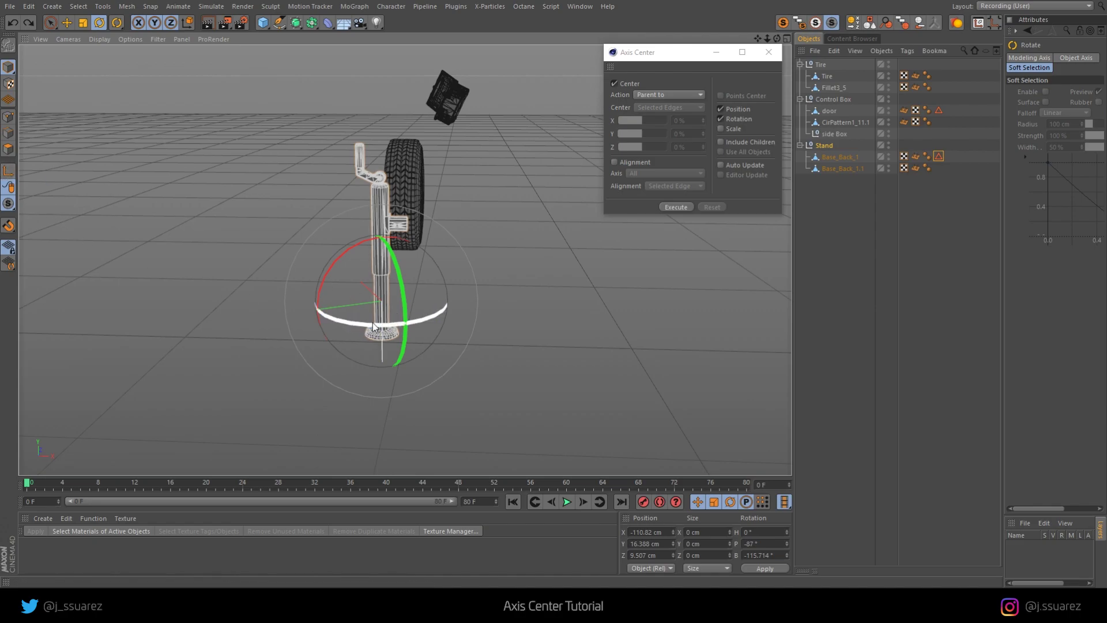
pyautogui.moveTo(351, 323); pyautogui.dragTo(319, 326)
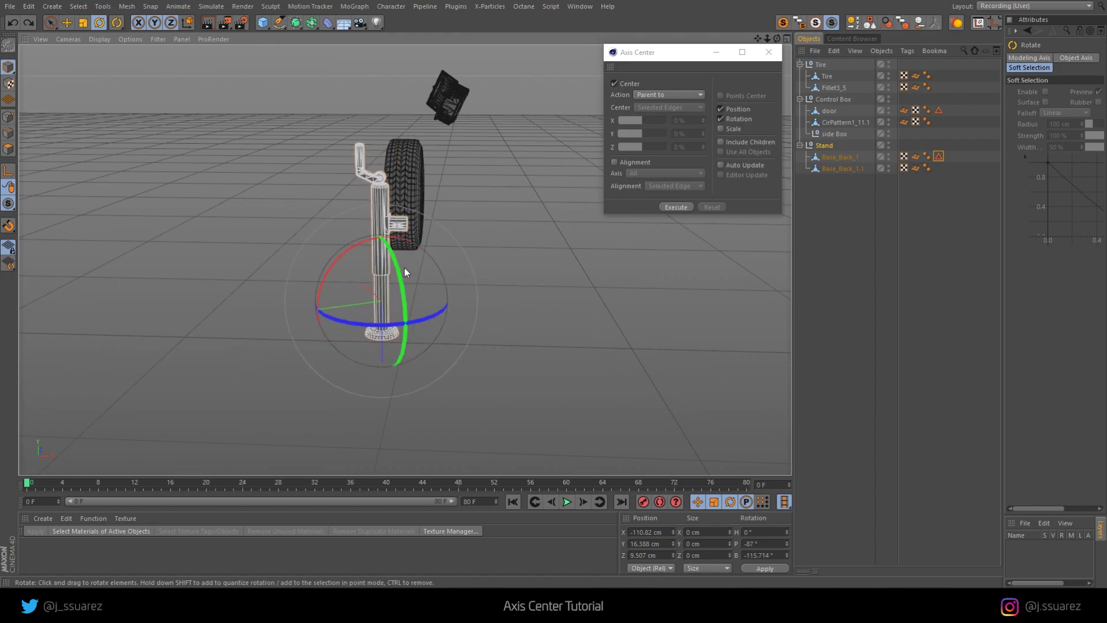
pyautogui.press('e')
pyautogui.keyDown('alt'); pyautogui.moveTo(388, 268); pyautogui.dragTo(432, 272); pyautogui.keyUp('alt')
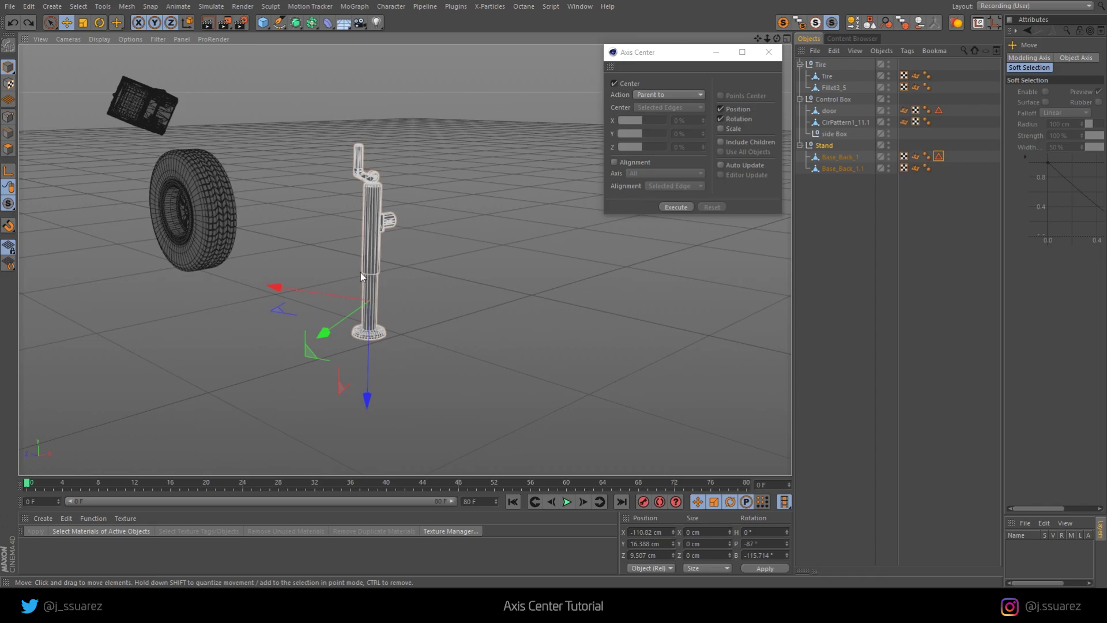
pyautogui.keyDown('alt'); pyautogui.moveTo(362, 272); pyautogui.dragTo(540, 278); pyautogui.keyUp('alt')
pyautogui.keyDown('alt'); pyautogui.moveTo(210, 406); pyautogui.dragTo(371, 329); pyautogui.keyUp('alt')
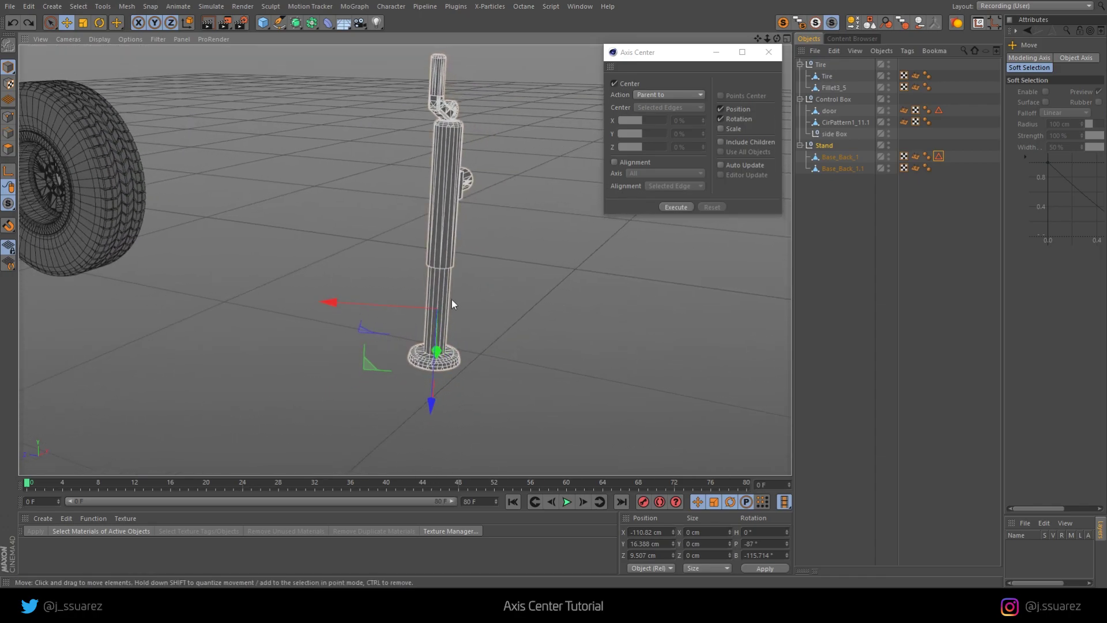
pyautogui.moveTo(447, 310)
pyautogui.keyDown('alt'); pyautogui.mouseDown()
pyautogui.moveTo(476, 341)
pyautogui.moveTo(448, 345)
pyautogui.moveTo(435, 327)
pyautogui.mouseUp(); pyautogui.keyUp('alt')
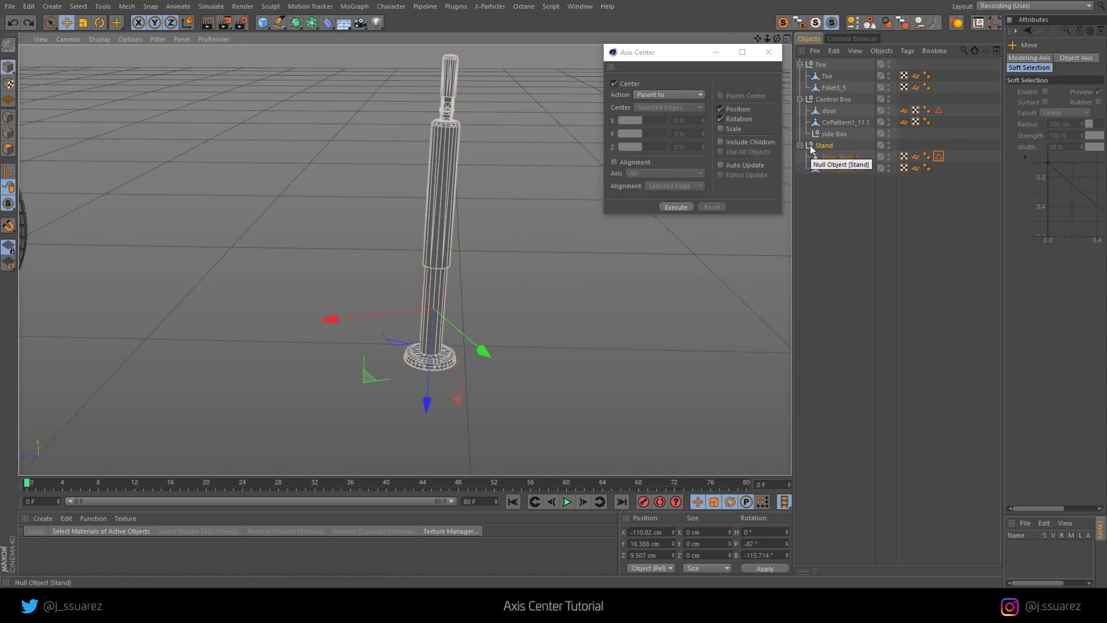
# Align only Base_Back_1's Y axis along the shaft edge, giving H 0°, P -90°, B 180°.
pyautogui.click(831, 158)
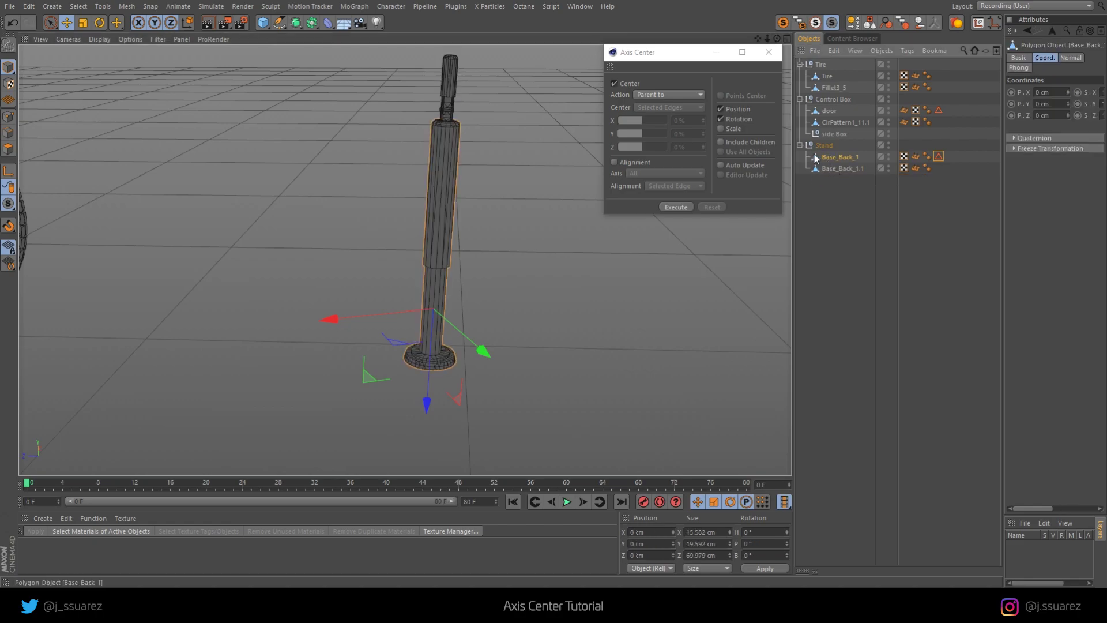
pyautogui.click(617, 82)
pyautogui.click(623, 162)
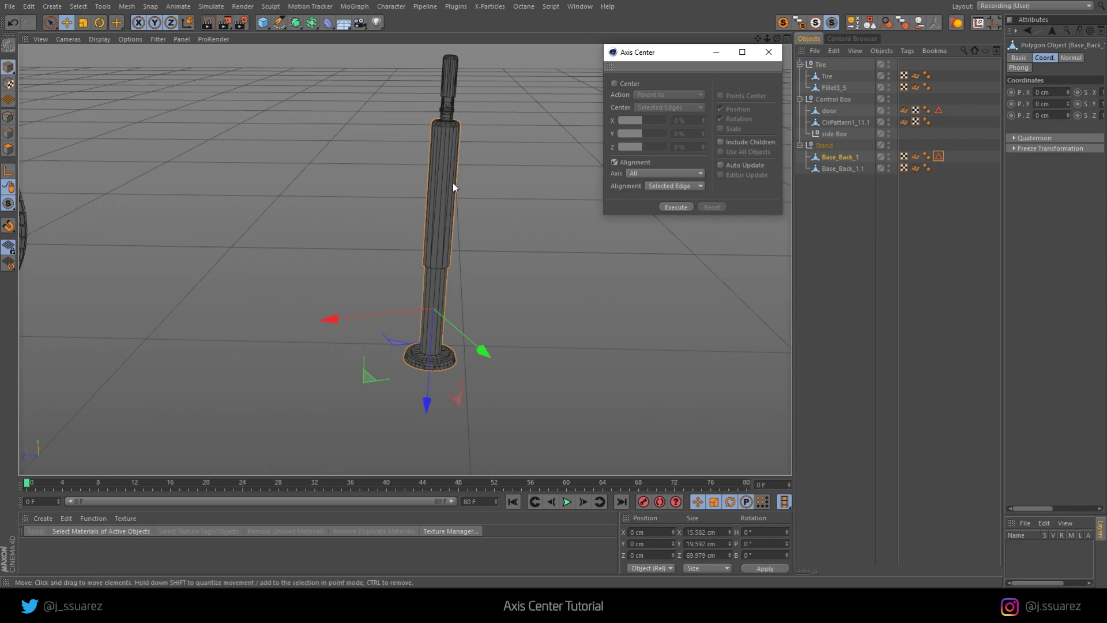
pyautogui.click(634, 173)
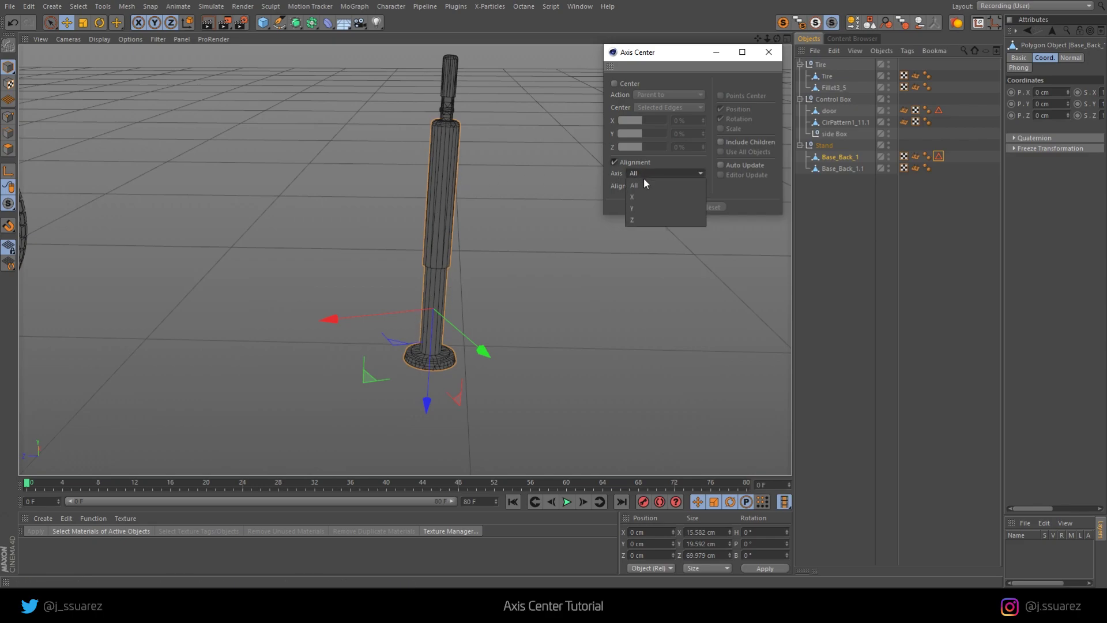
pyautogui.click(643, 209)
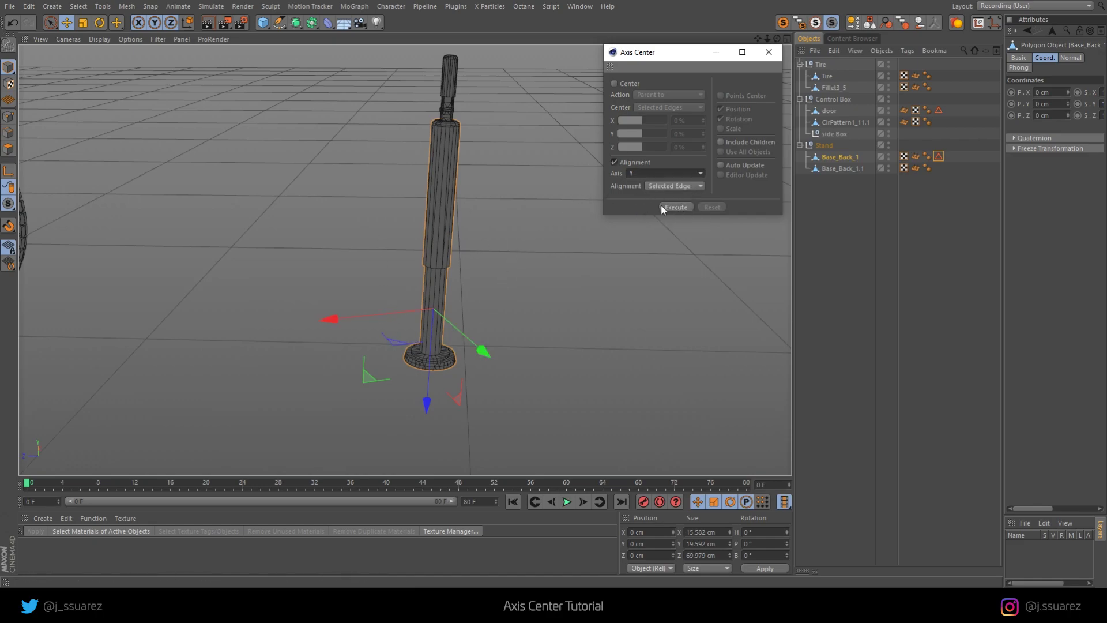
pyautogui.click(10, 136)
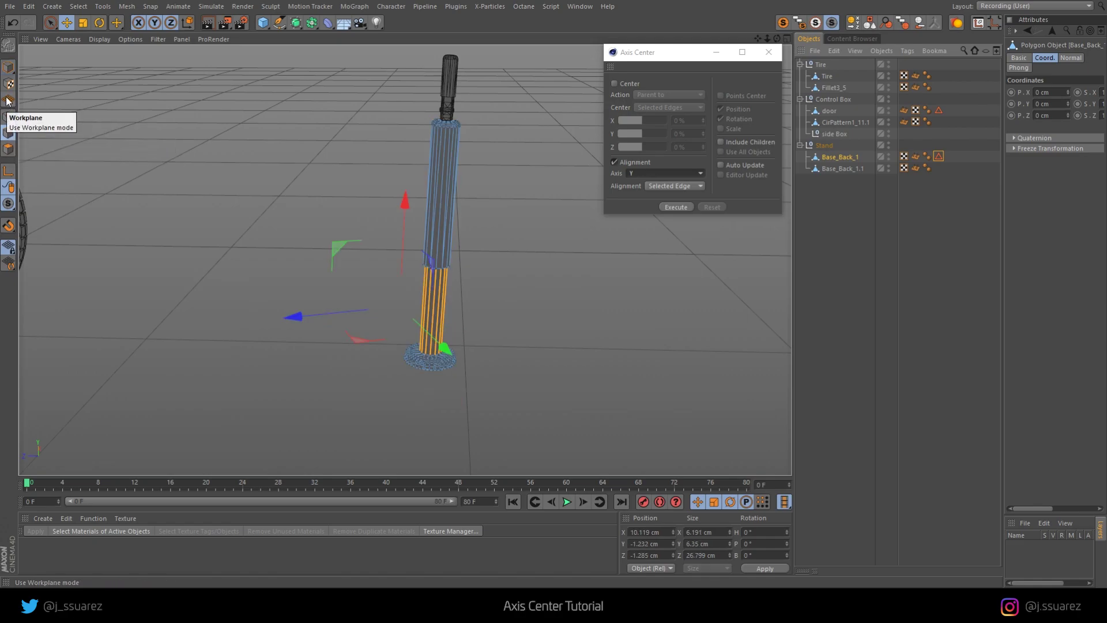
pyautogui.click(9, 68)
pyautogui.click(673, 207)
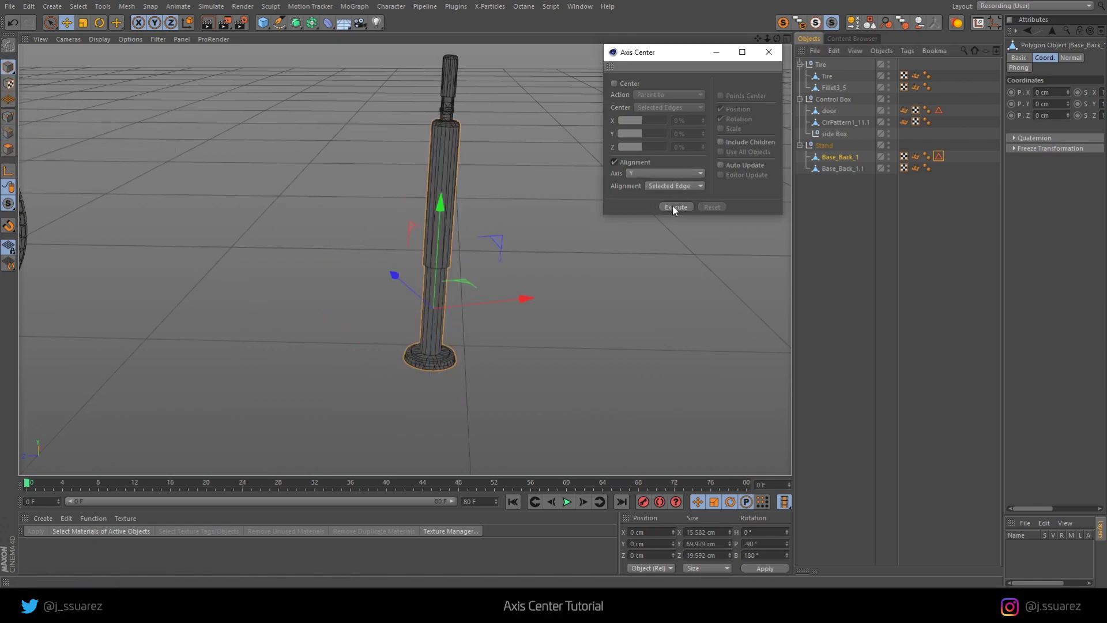
pyautogui.keyDown('alt'); pyautogui.moveTo(429, 328); pyautogui.dragTo(435, 208); pyautogui.keyUp('alt')
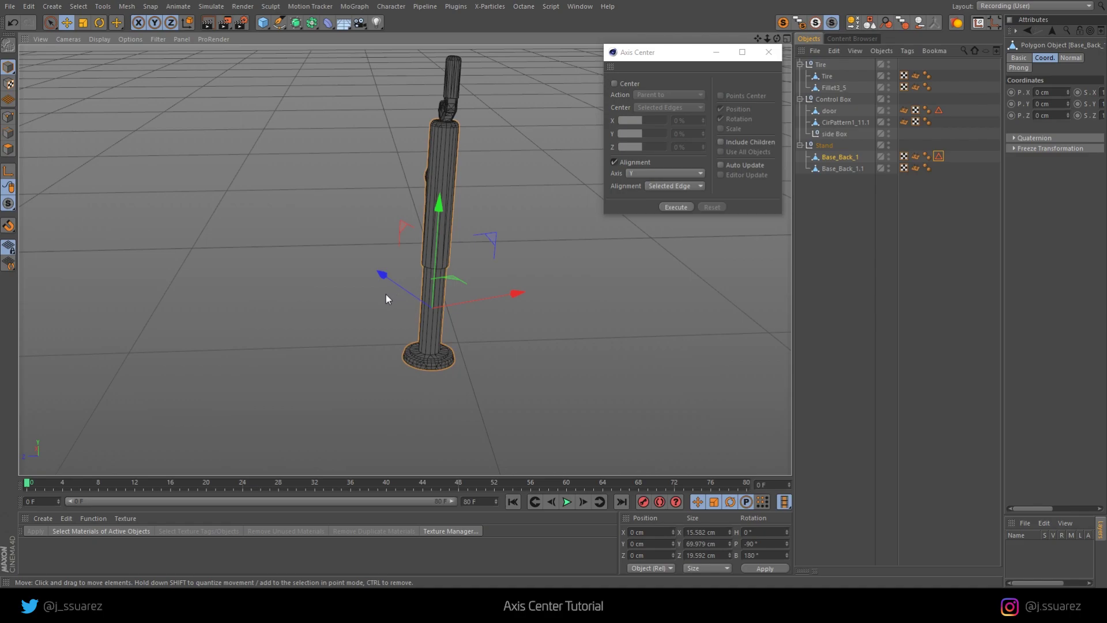
pyautogui.keyDown('alt'); pyautogui.moveTo(432, 307); pyautogui.dragTo(400, 308); pyautogui.keyUp('alt')
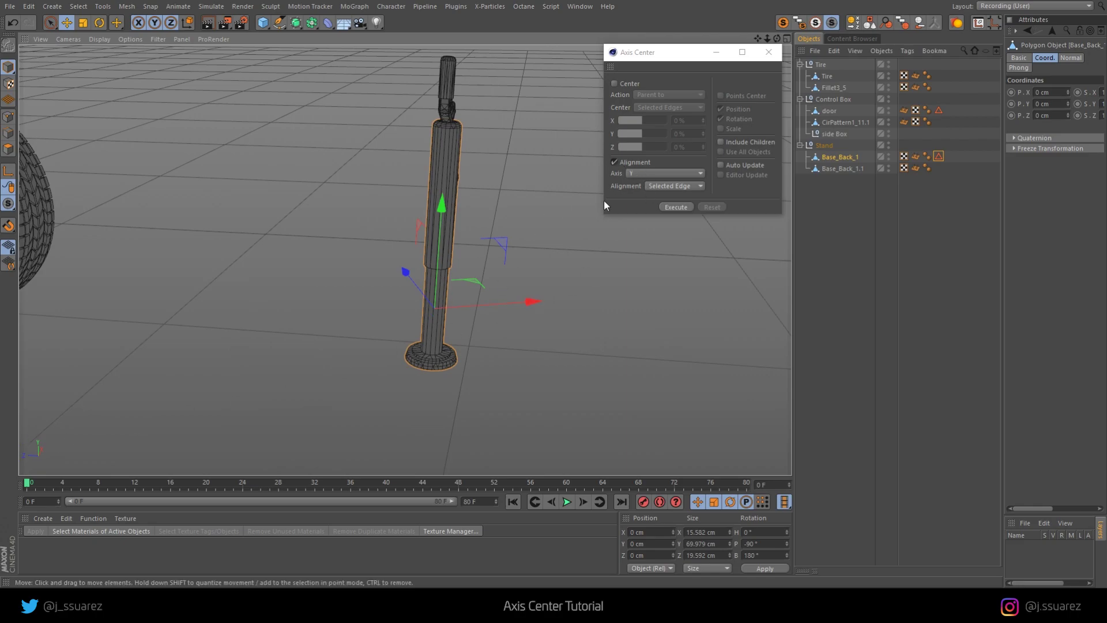
# Align only Base_Back_1's X axis to World, giving H -90°, P -25.714°, B 90°.
pyautogui.click(642, 171)
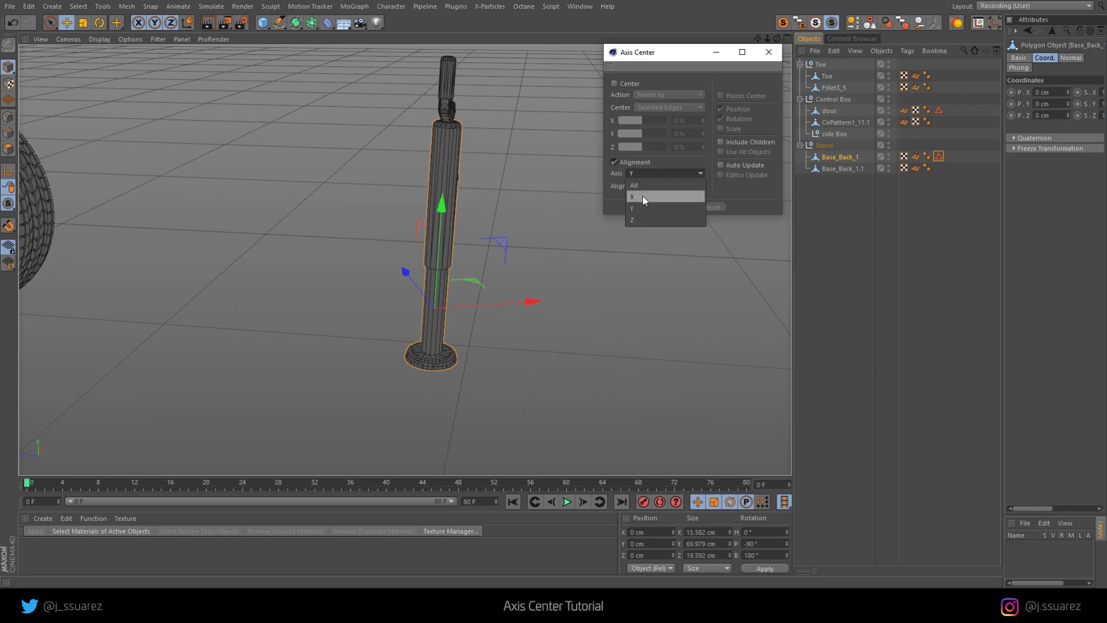
pyautogui.click(639, 196)
pyautogui.click(662, 185)
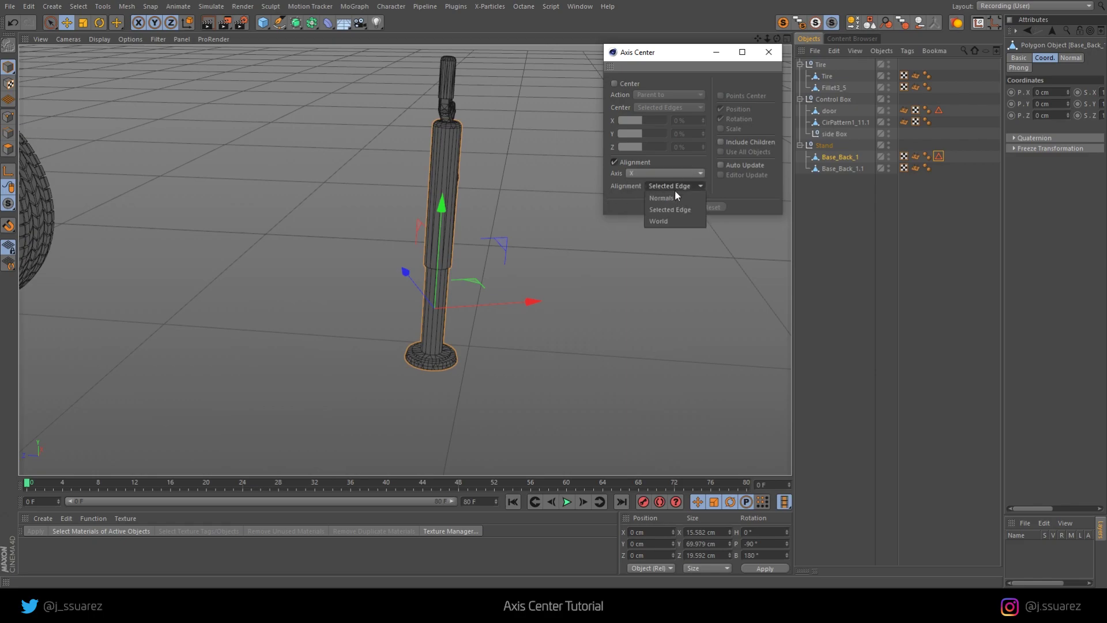
pyautogui.click(673, 195)
pyautogui.click(676, 207)
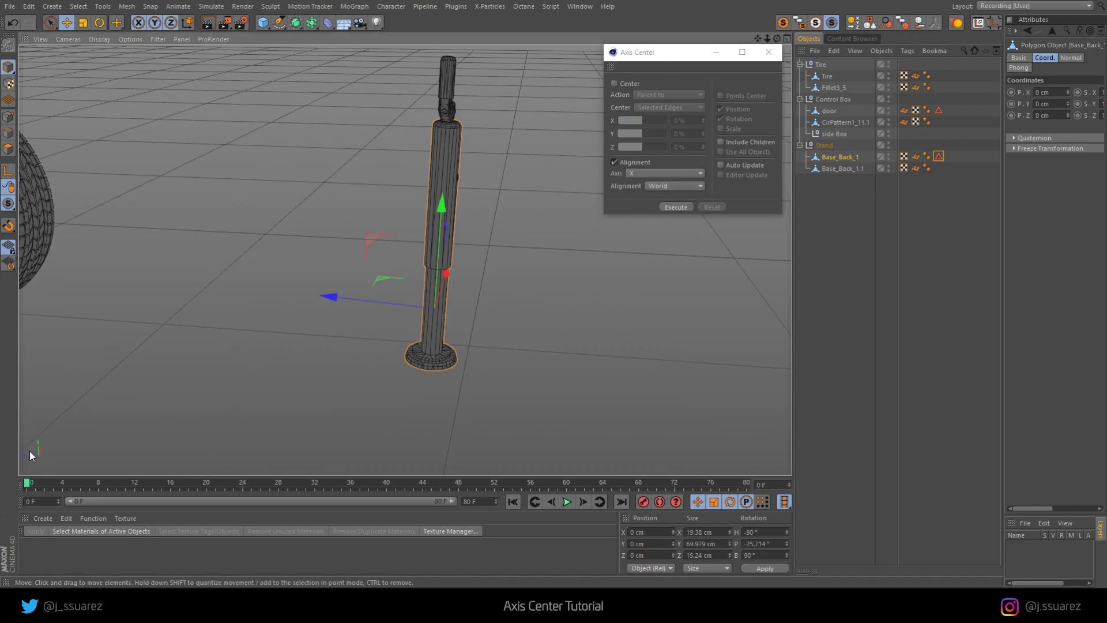
pyautogui.keyDown('alt'); pyautogui.moveTo(435, 323); pyautogui.dragTo(394, 271); pyautogui.keyUp('alt')
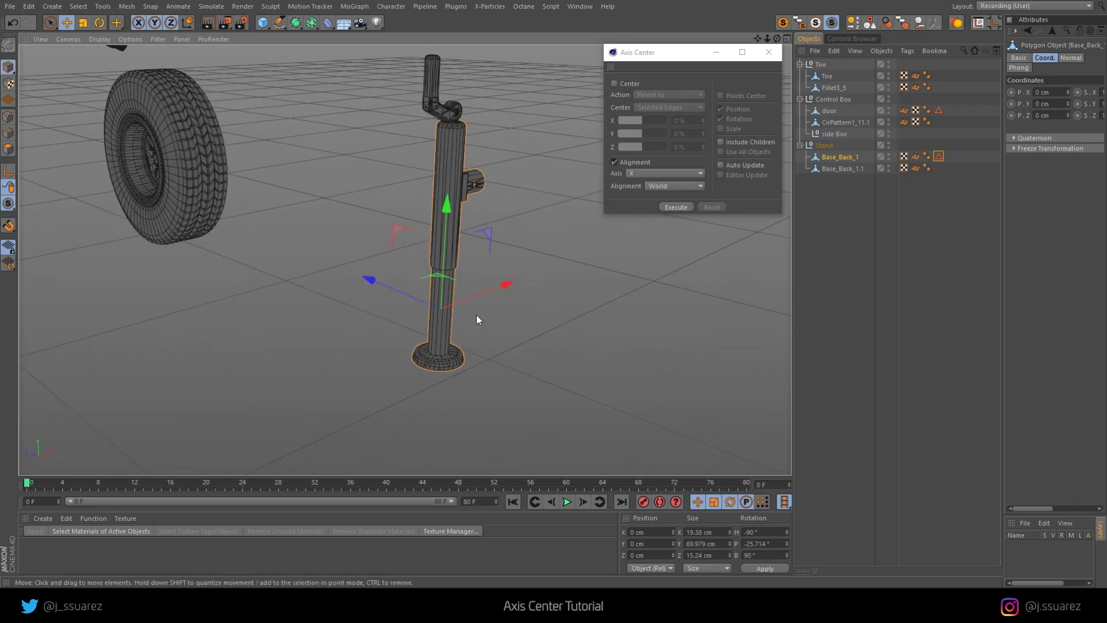
pyautogui.keyDown('alt'); pyautogui.moveTo(487, 317); pyautogui.dragTo(462, 292); pyautogui.keyUp('alt')
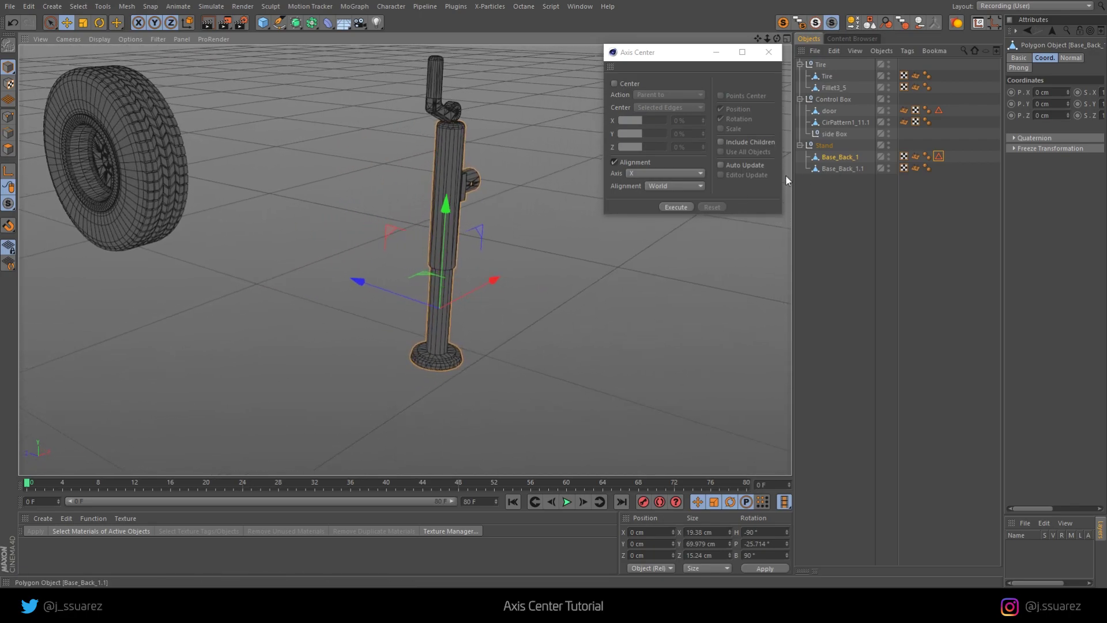
# Turn Alignment off and Center on, then re-centre the Stand null with Parent to.
pyautogui.click(632, 164)
pyautogui.click(623, 85)
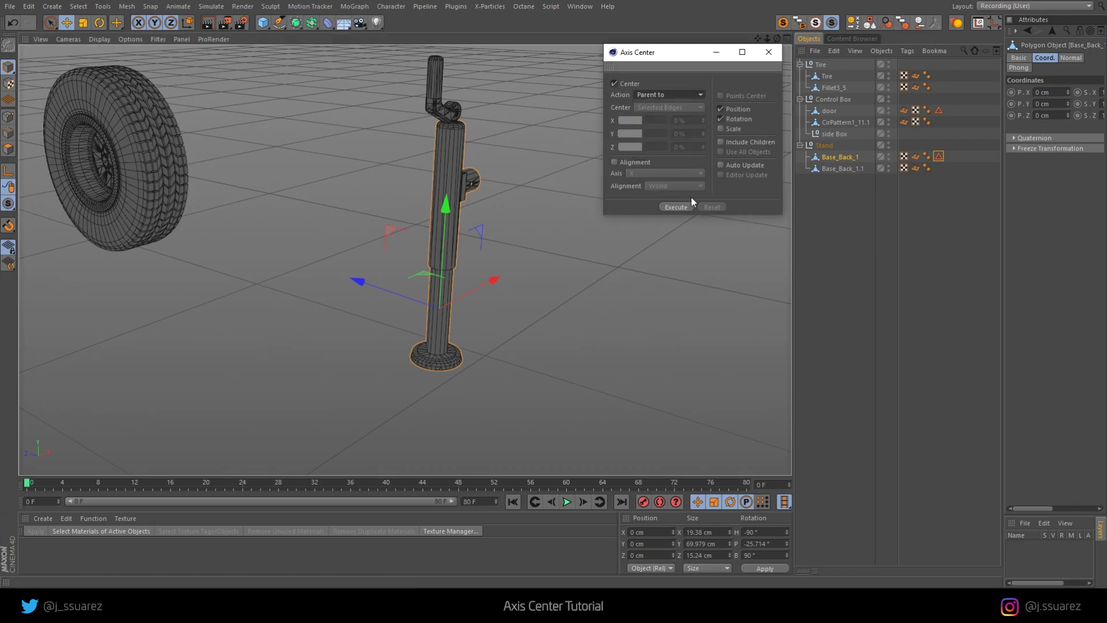
pyautogui.click(676, 207)
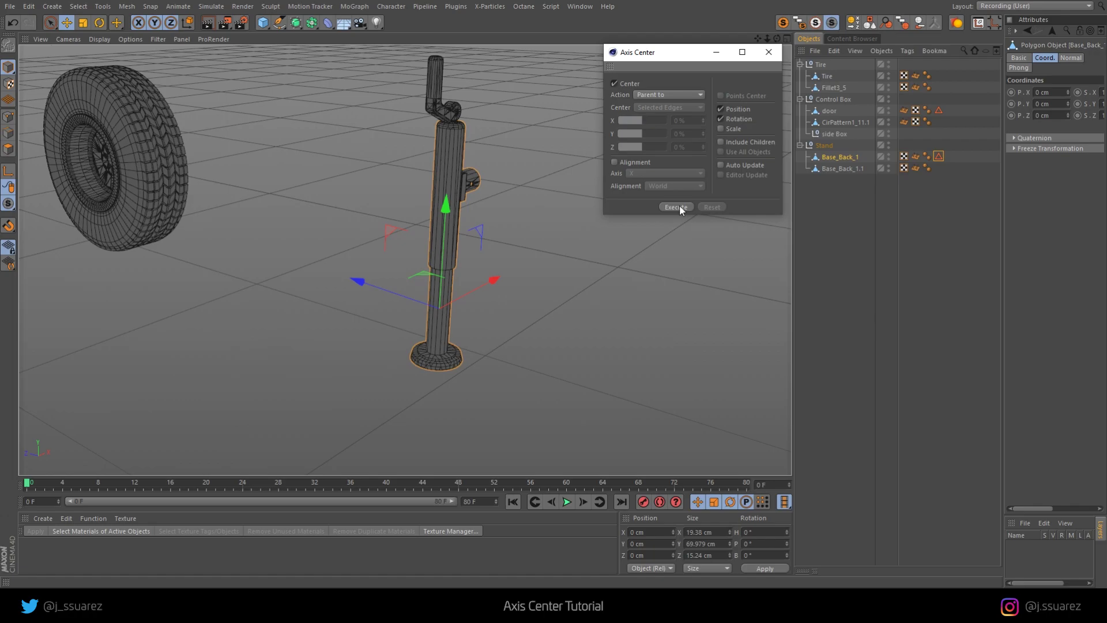
# Select the Stand null and test-rotate it to about H -2.735°, then return to Move.
pyautogui.click(836, 145)
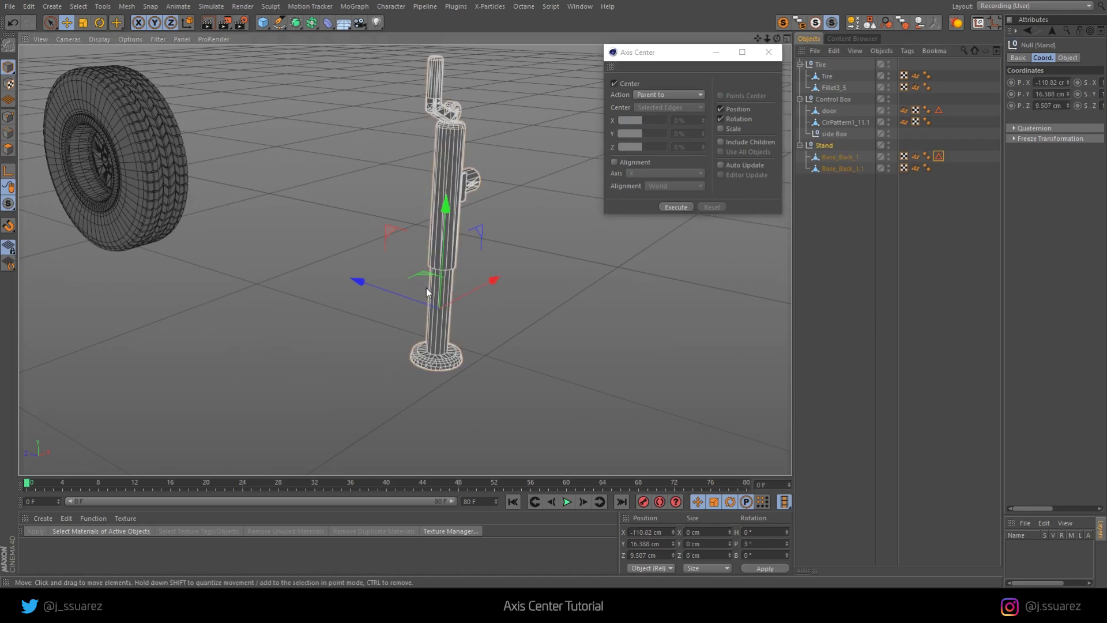
pyautogui.keyDown('alt'); pyautogui.moveTo(426, 288); pyautogui.dragTo(211, 336); pyautogui.keyUp('alt')
pyautogui.keyDown('alt'); pyautogui.moveTo(427, 272); pyautogui.dragTo(472, 271); pyautogui.keyUp('alt')
pyautogui.press('r')
pyautogui.keyDown('alt'); pyautogui.moveTo(436, 333); pyautogui.dragTo(556, 275); pyautogui.keyUp('alt')
pyautogui.press('e')
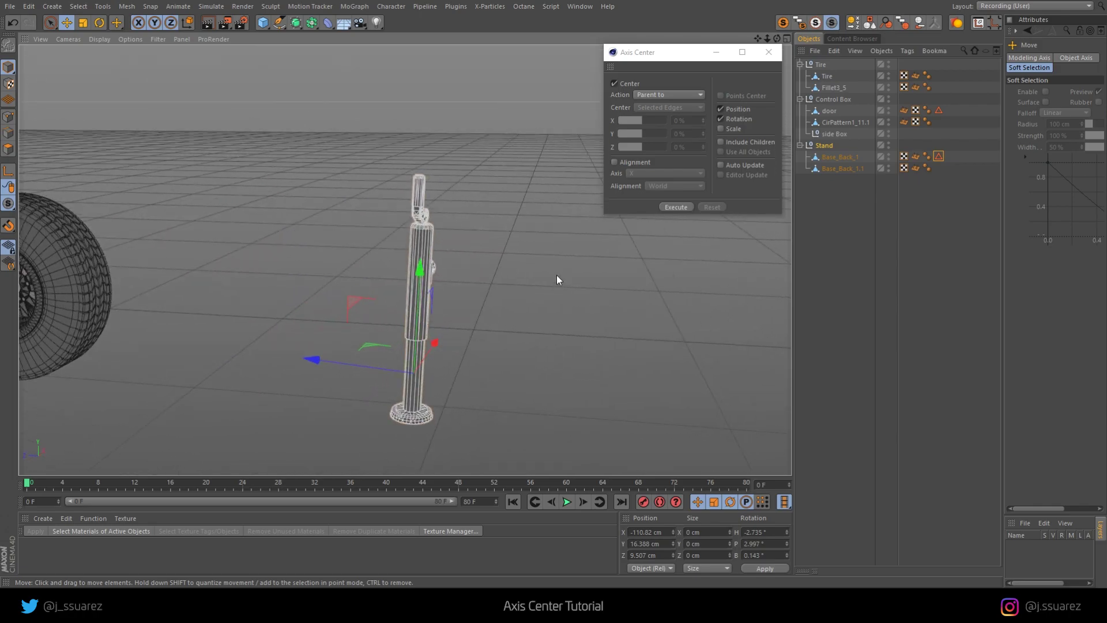